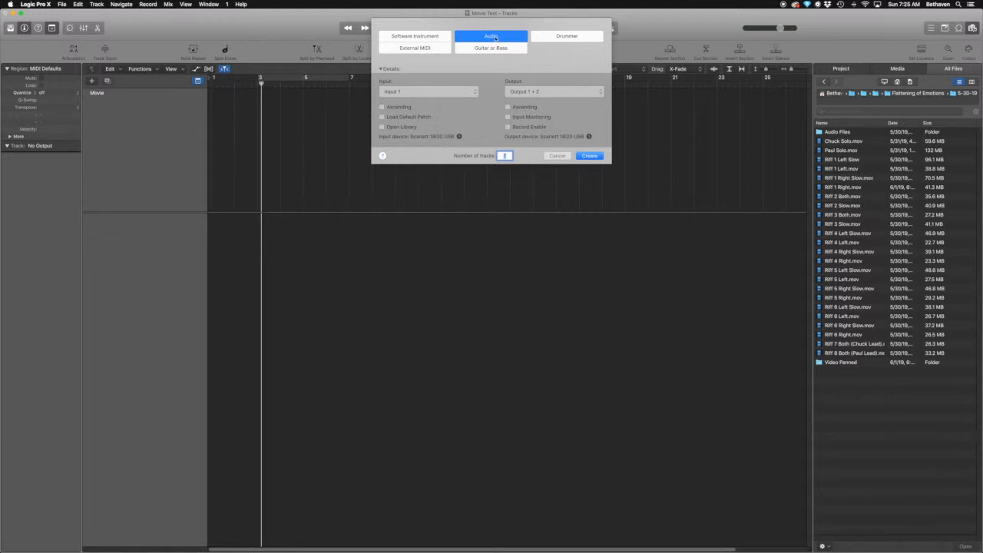
- Create an audio track with Input 1 and Output 1 + 2, and return the playhead to the project start
click(589, 156)
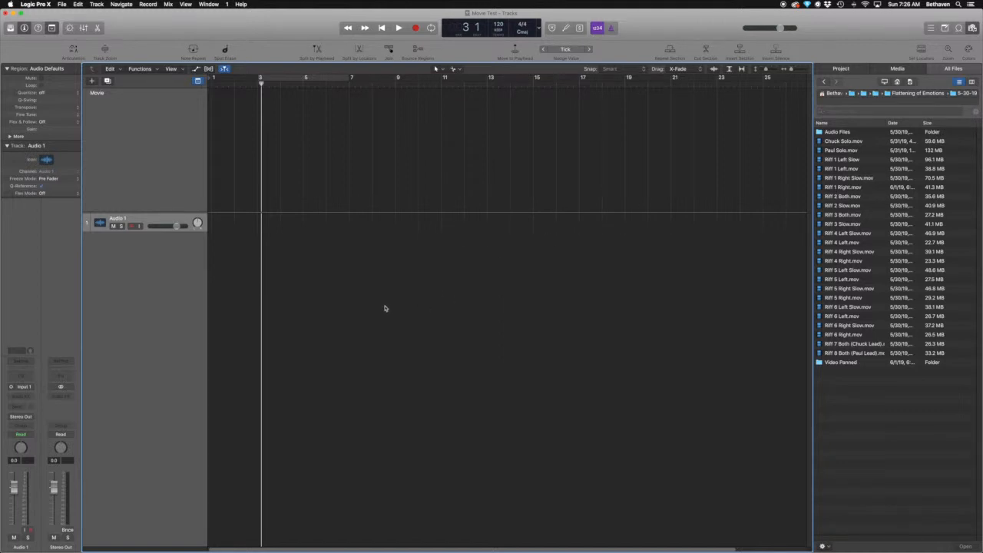
key(Return)
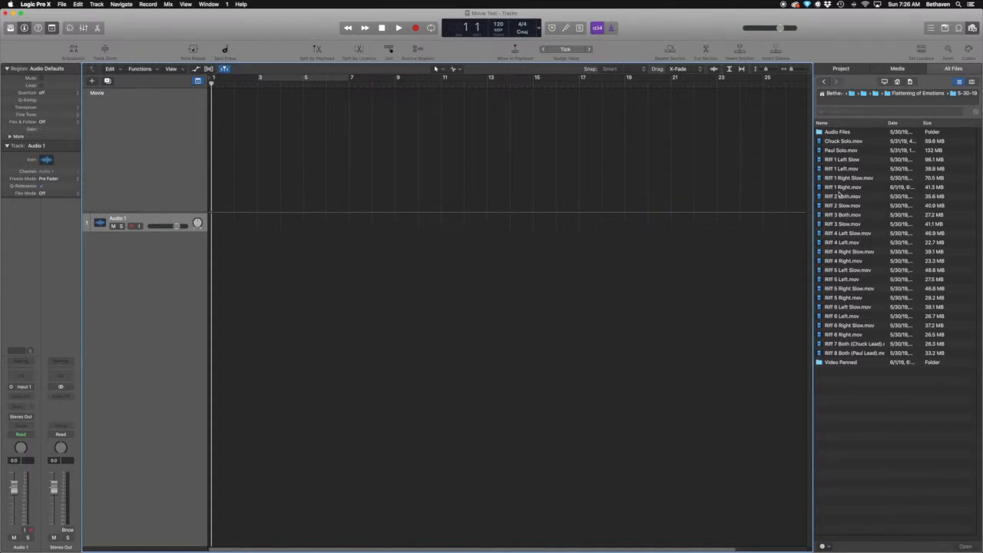
- Import Riff 1 Right.mov as the project movie with its audio track extracted, and close the floating movie window
double_click(832, 188)
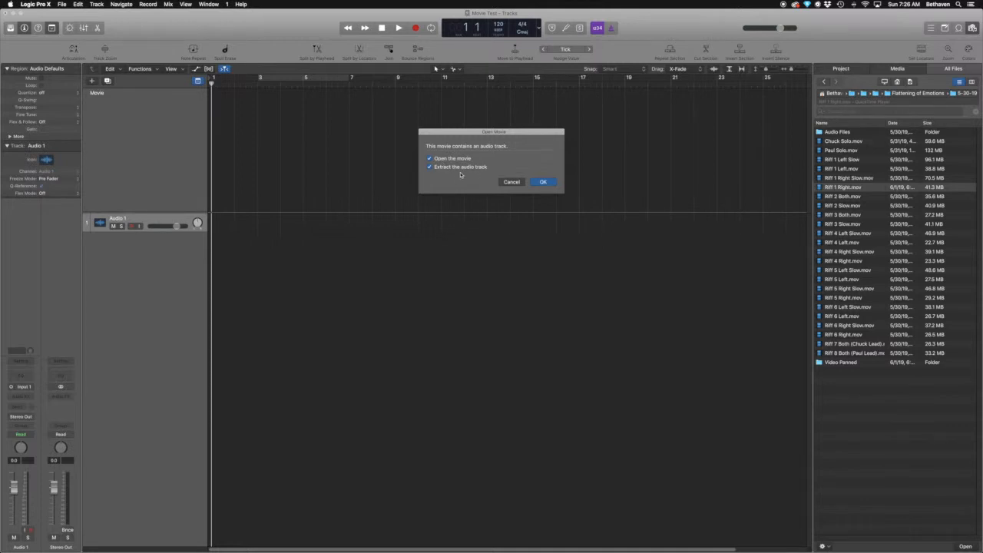
click(543, 183)
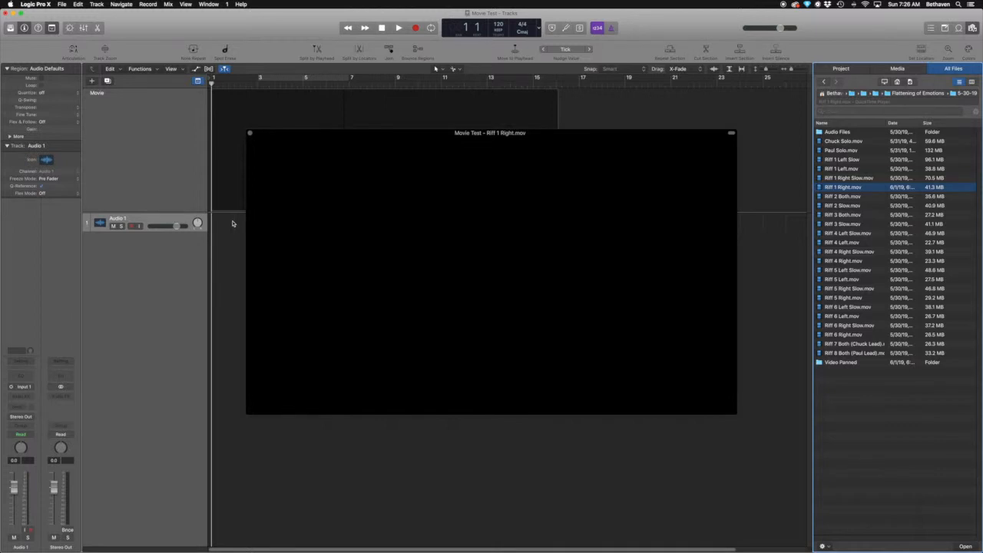
click(250, 134)
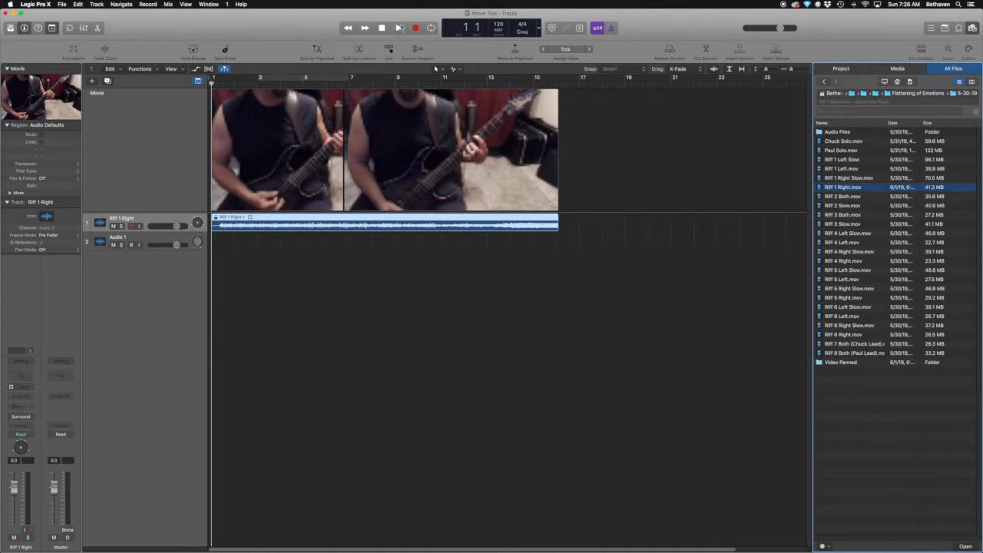
- Play the project while unmuting the movie's own sound in the movie project settings, and return the playhead to the start
click(399, 28)
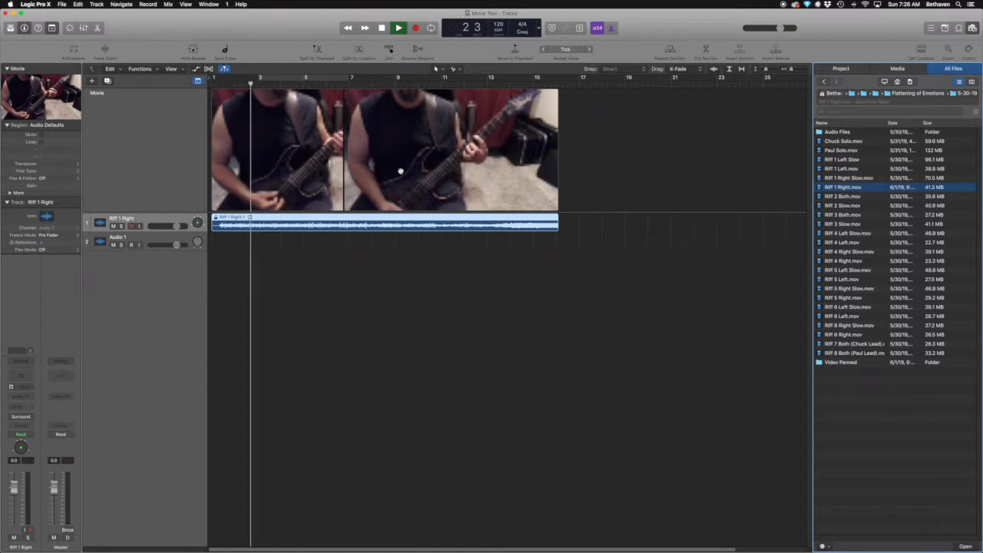
right_click(401, 170)
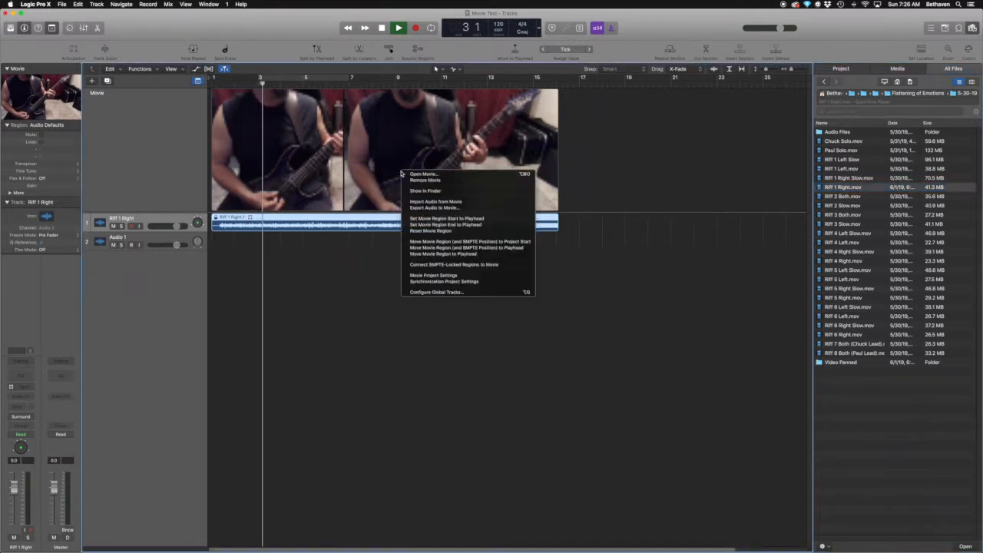
click(433, 277)
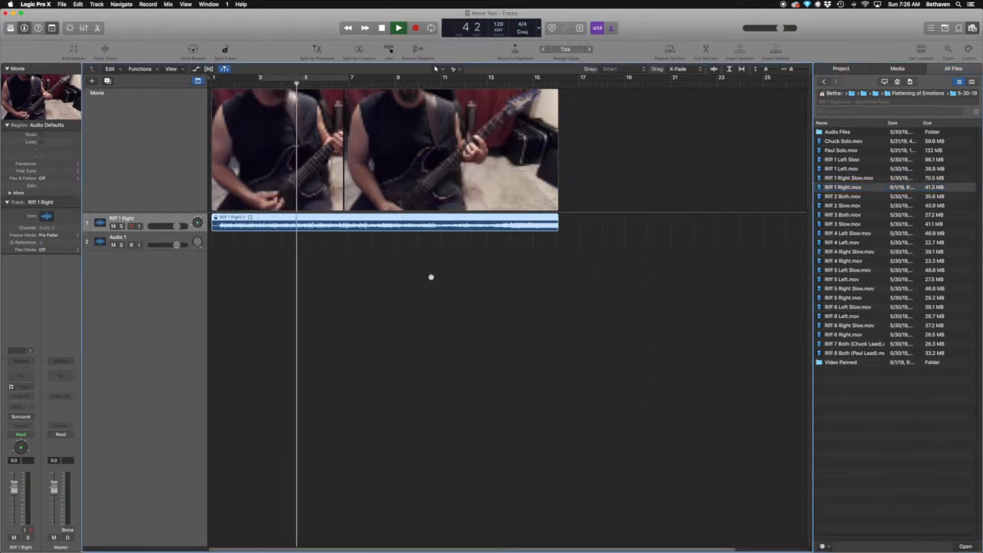
click(673, 226)
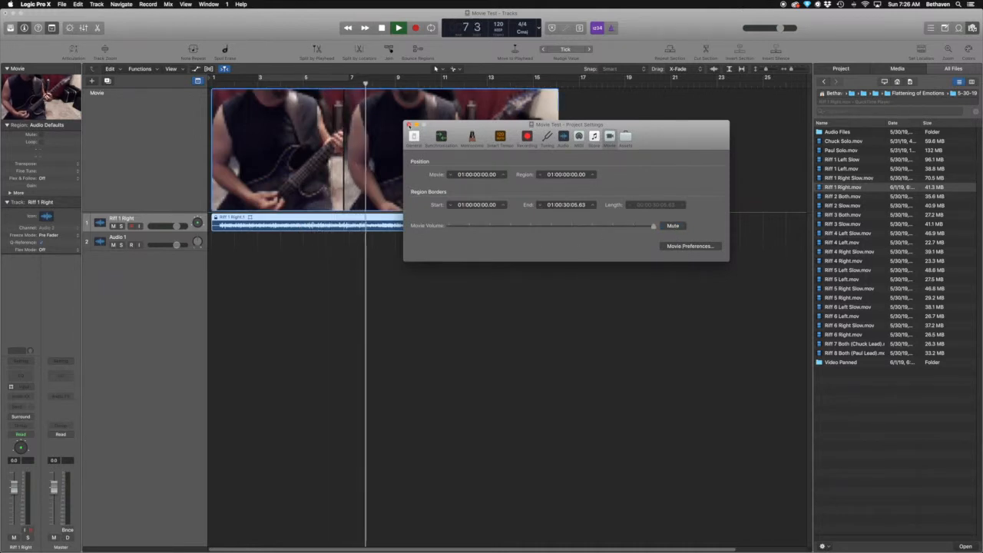
click(408, 124)
key(space)
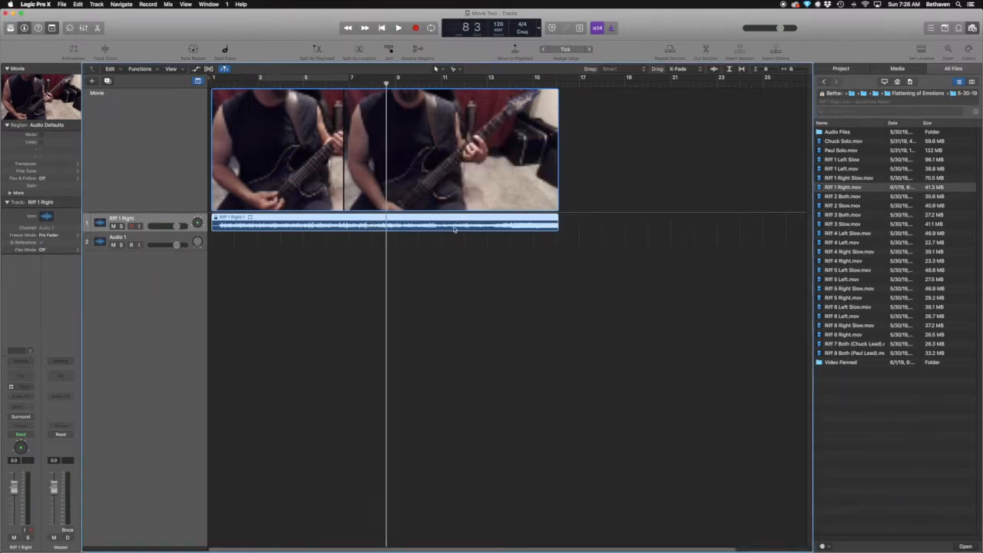
key(Return)
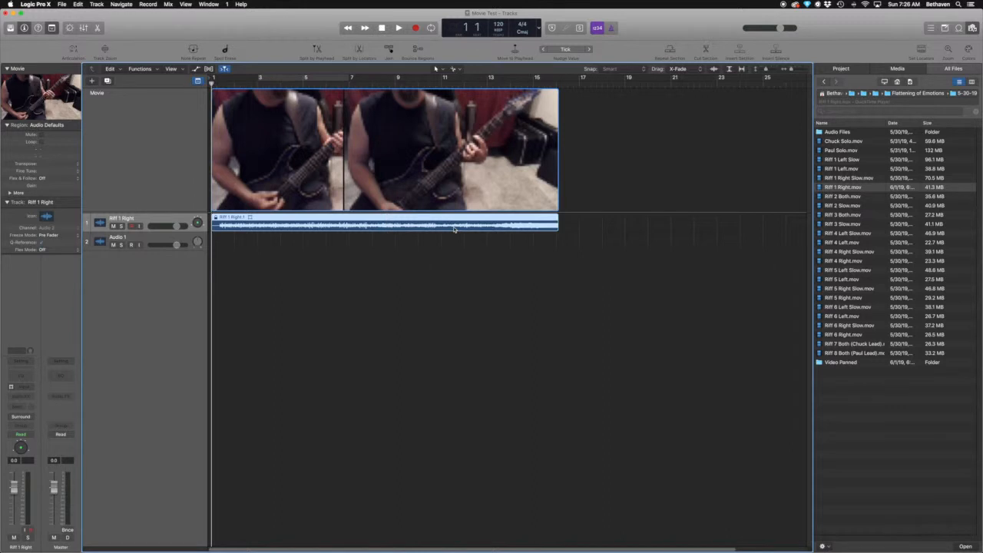
- Change the Riff 1 Right track's output from Surround to Stereo Output
click(186, 221)
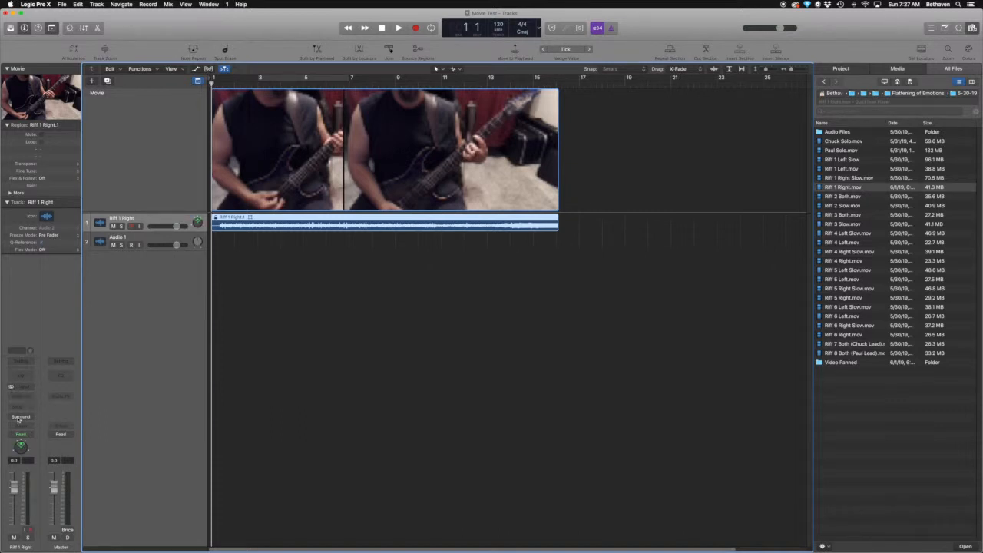
click(18, 417)
mouse_move(21, 438)
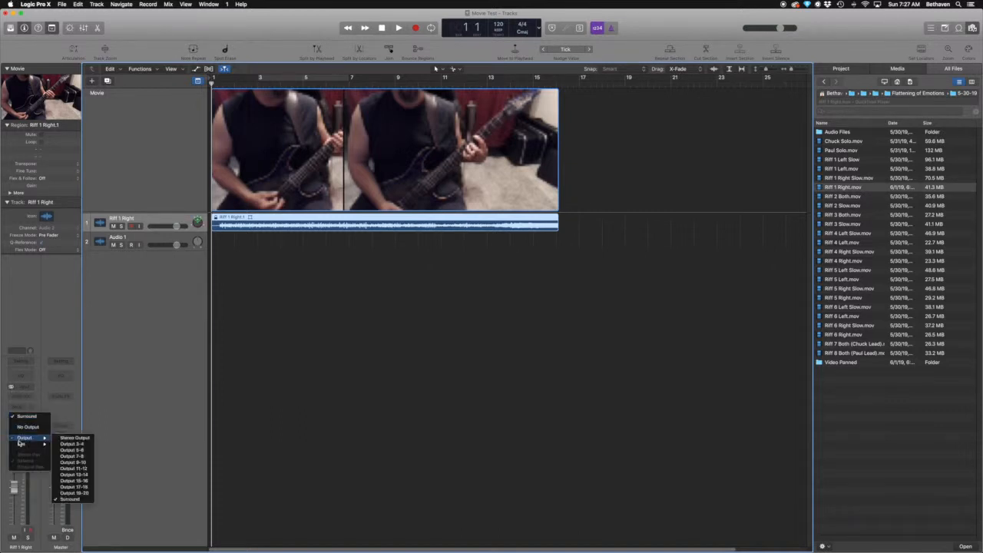
click(82, 438)
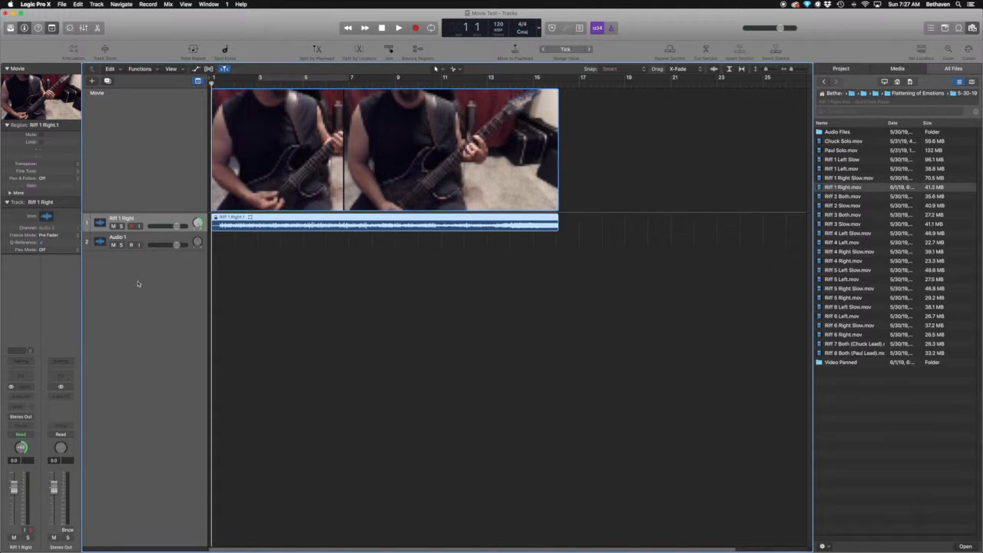
- Play short passages of the Riff 1 Right track while adjusting its pan, ending panned to the right
key(space)
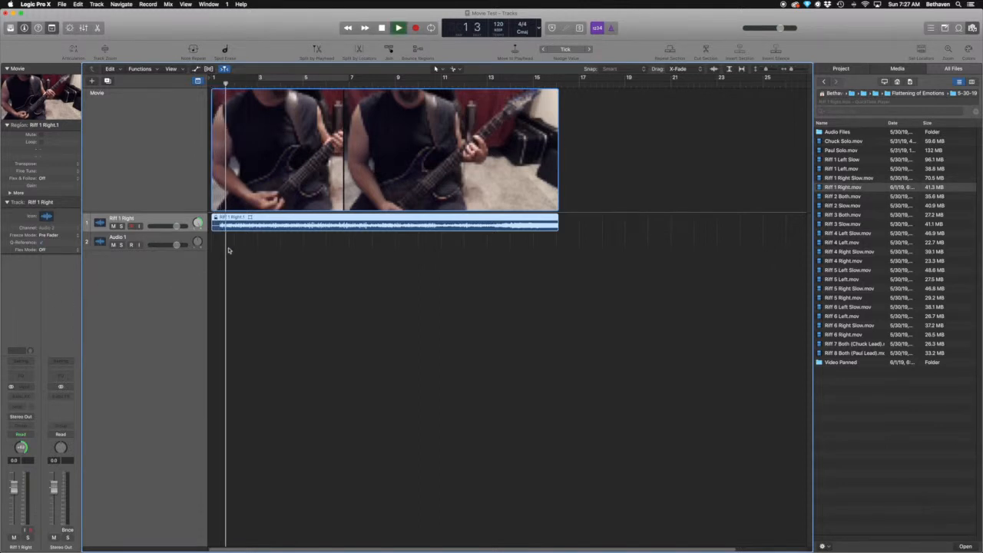
key(space)
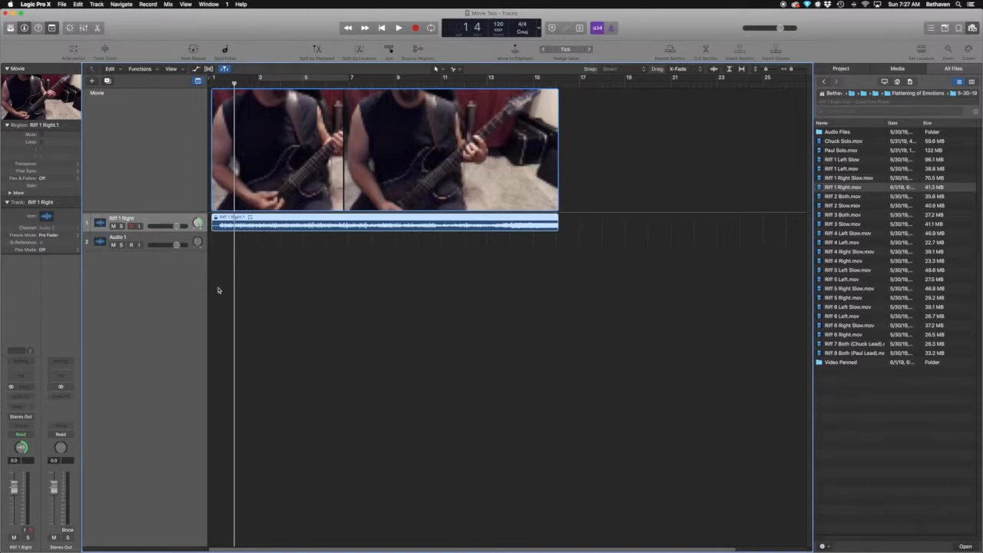
key(space)
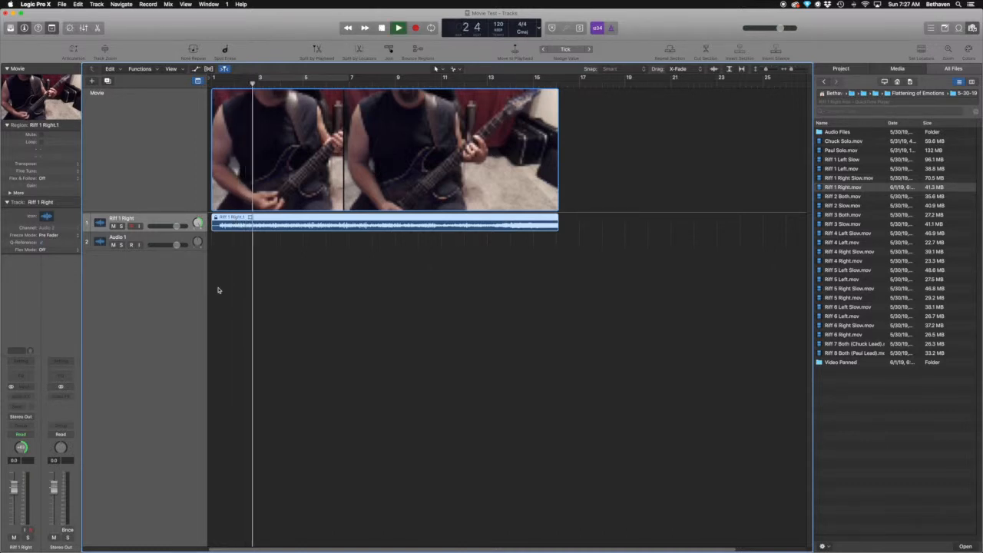
key(space)
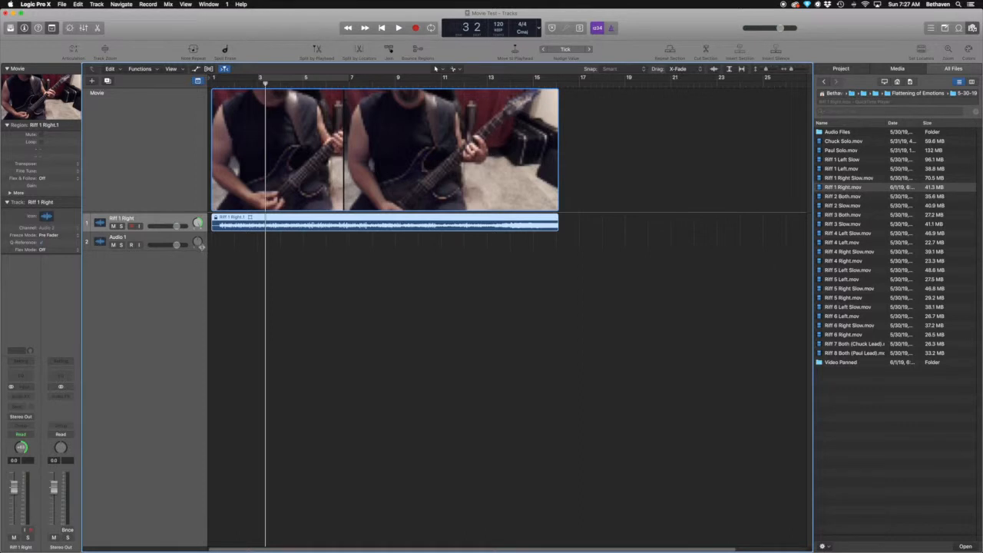
key(space)
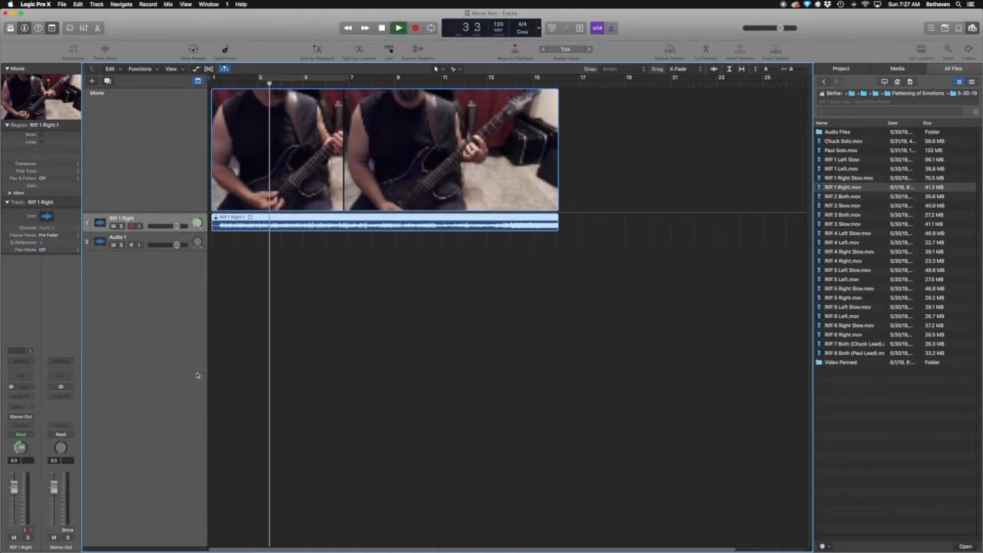
key(space)
drag(197, 223, 202, 189)
- Check the movie volume and mute state in the movie project settings
right_click(330, 175)
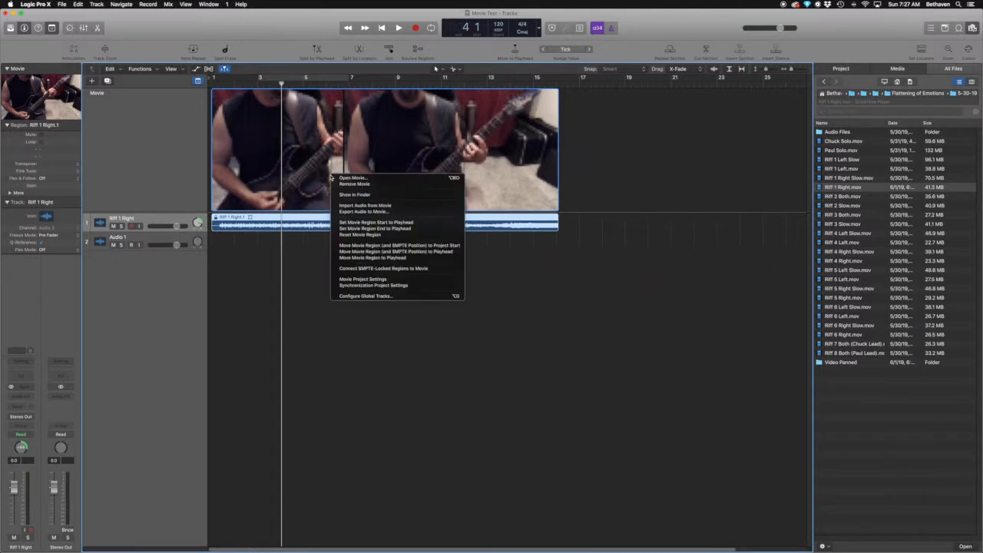
click(375, 281)
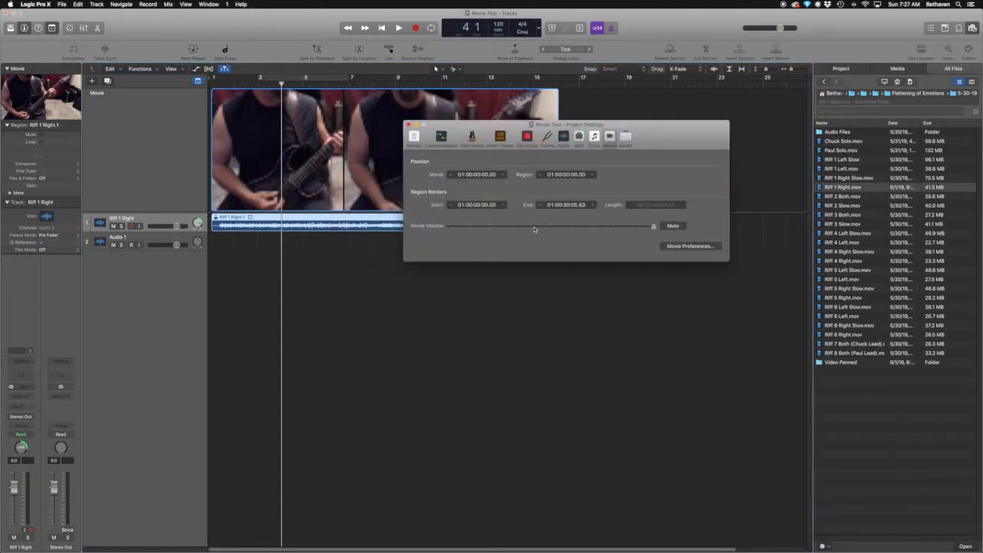
click(409, 125)
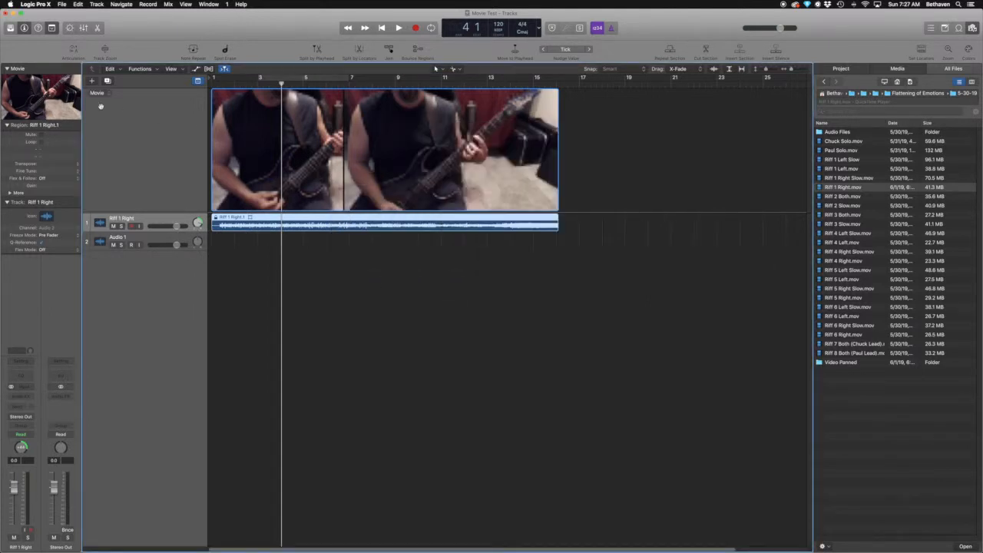
- Preview Riff 1 Right.mov from the project start in a repositioned floating movie window, and close the window
double_click(66, 101)
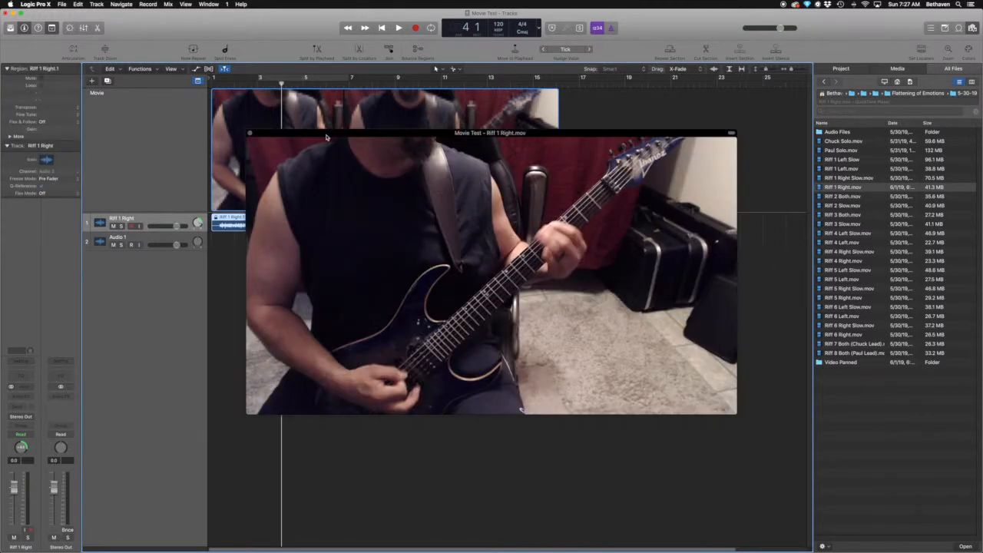
drag(323, 136, 419, 113)
key(Return)
key(space)
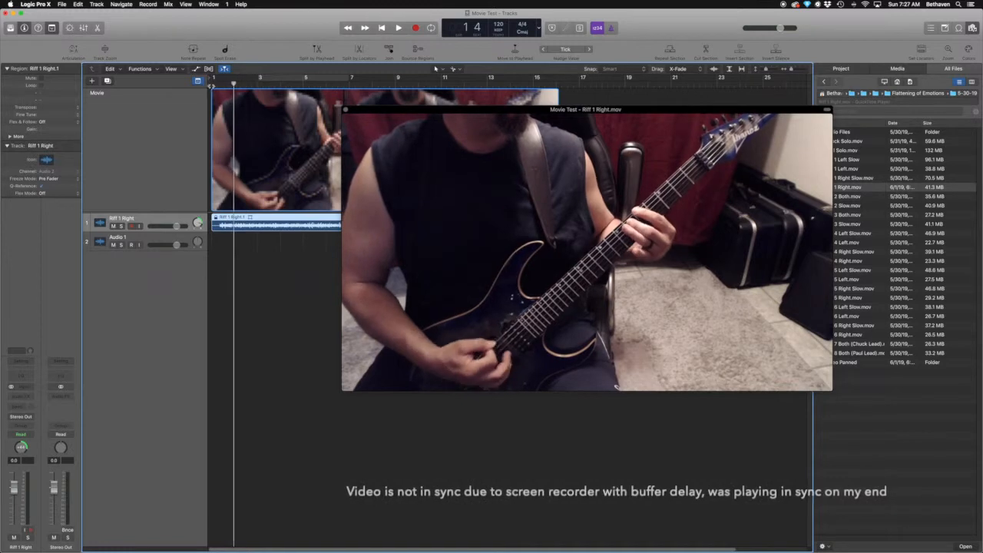
key(space)
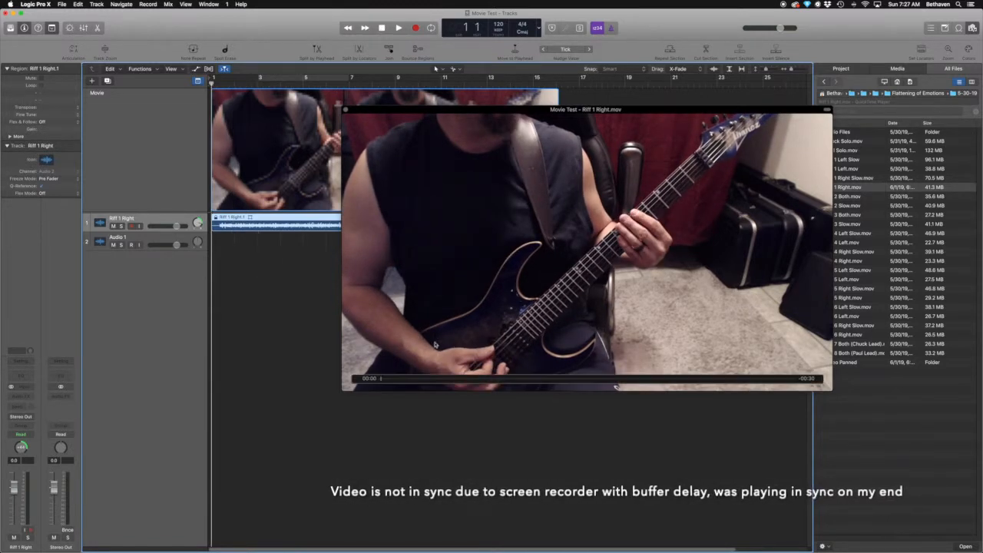
key(space)
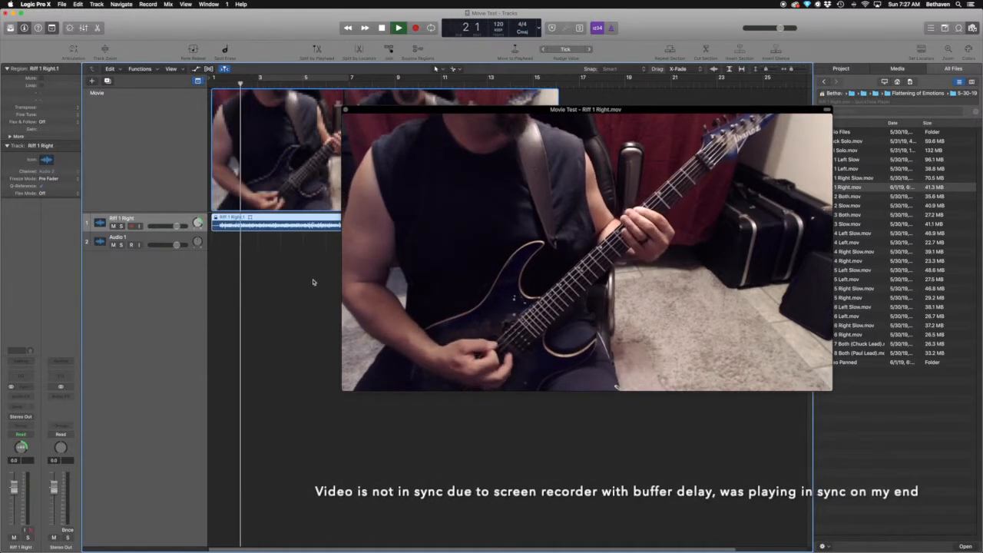
key(space)
click(308, 114)
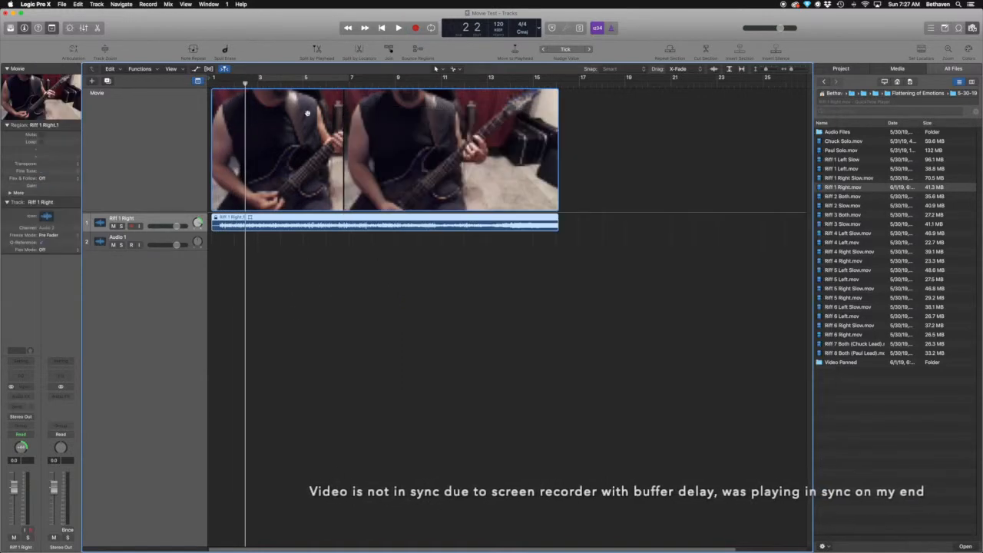
- Mute the movie's own sound in the movie project settings and return the playhead to the project start
right_click(291, 158)
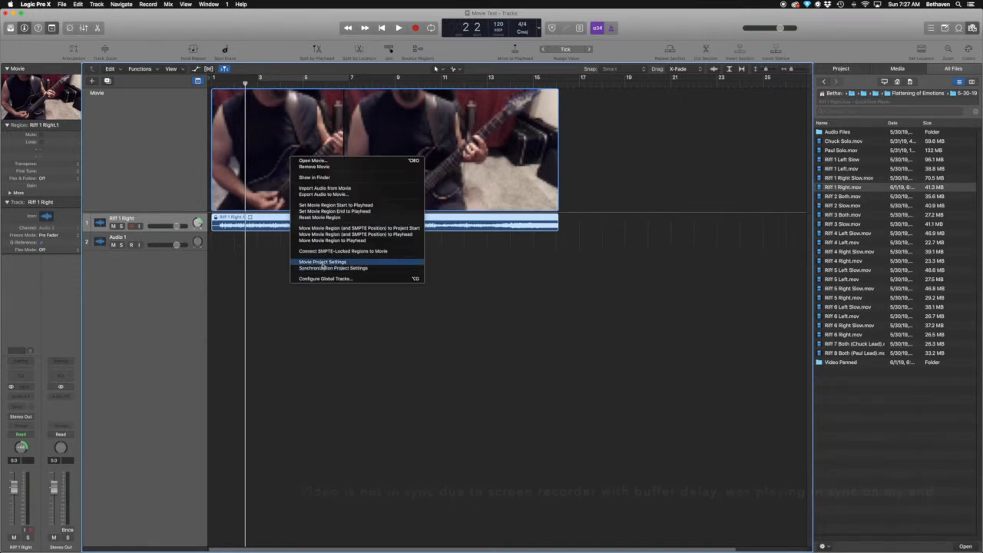
click(323, 262)
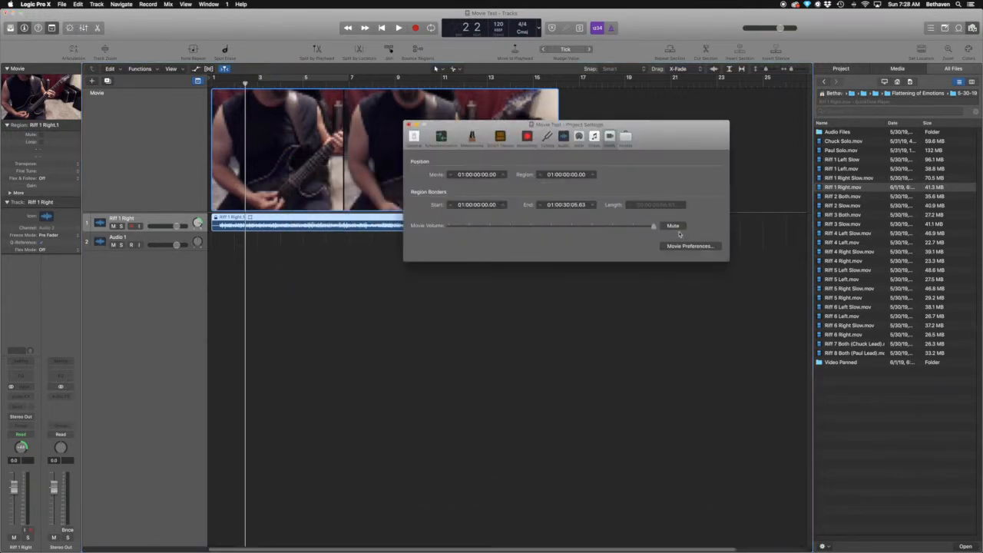
click(674, 225)
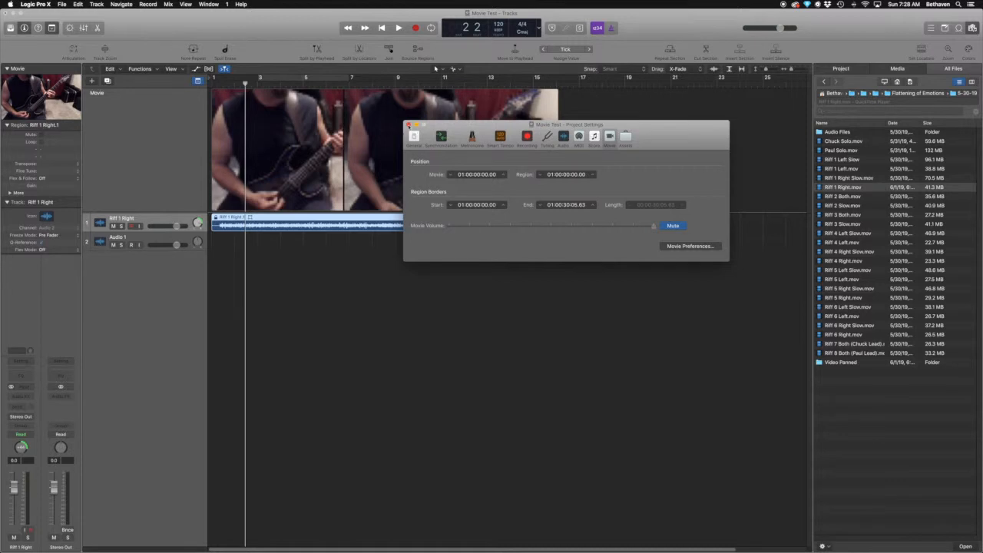
click(408, 125)
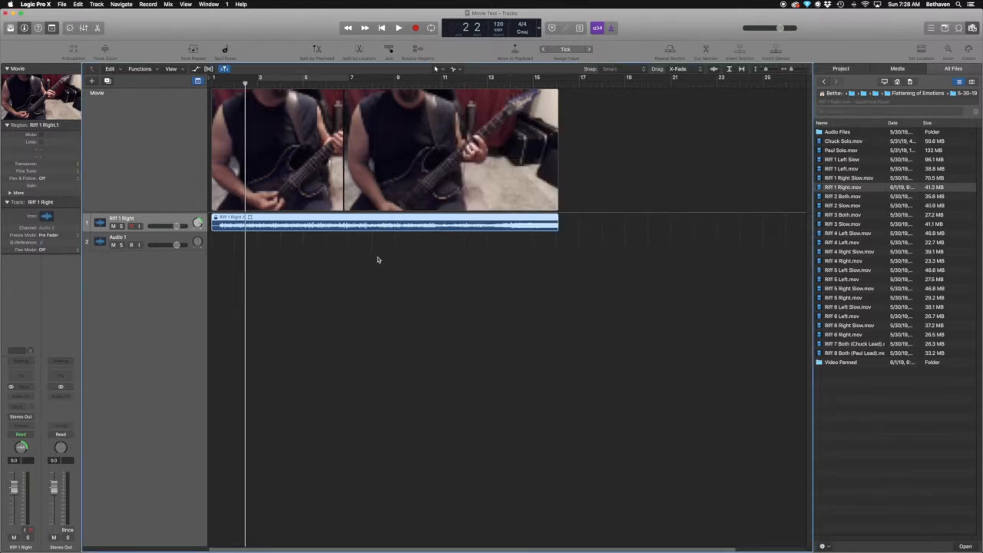
key(Return)
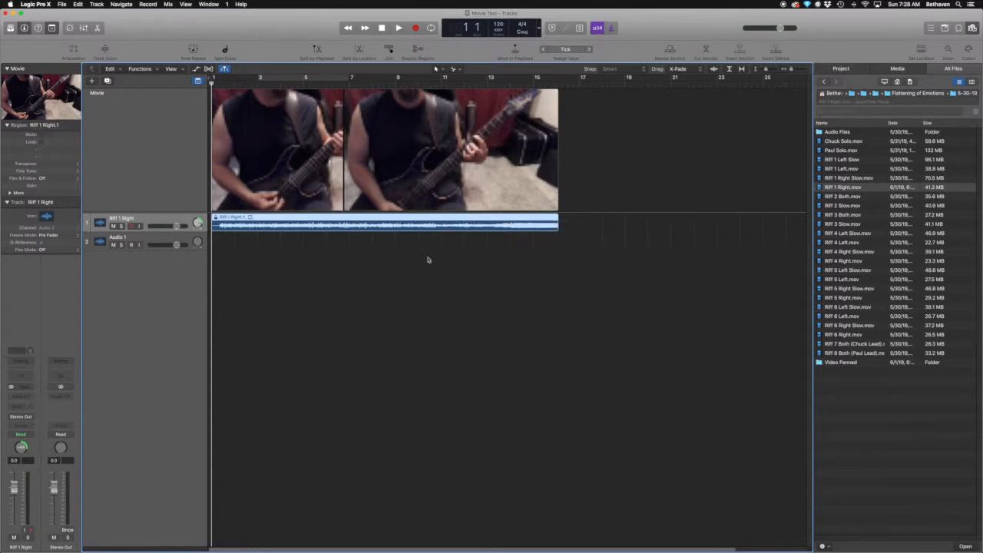
- Switch to Finder and examine the details of Riff 1 Right.wav in the Movie Test project's Audio Files folder
key(super+Tab)
key(super+Tab)
key(super+Tab)
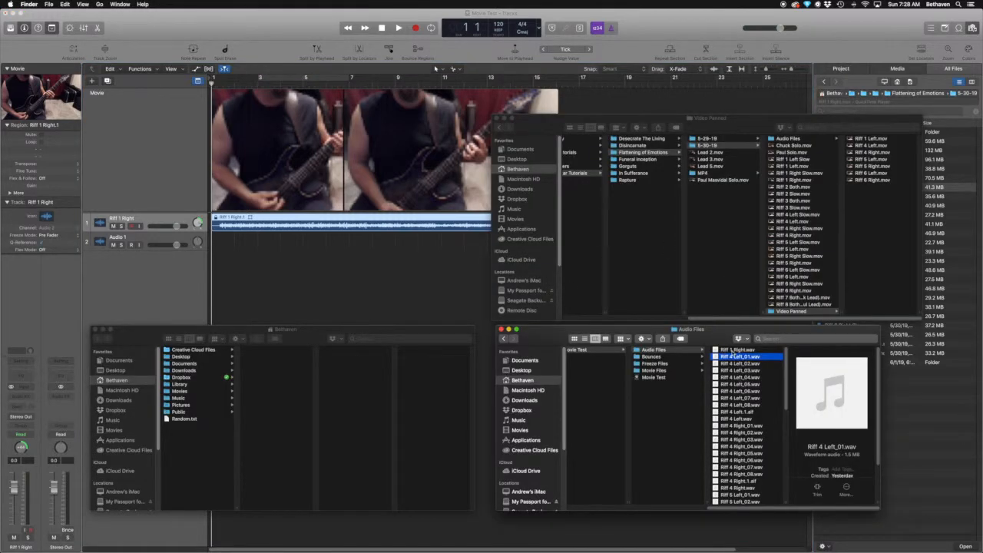
click(734, 351)
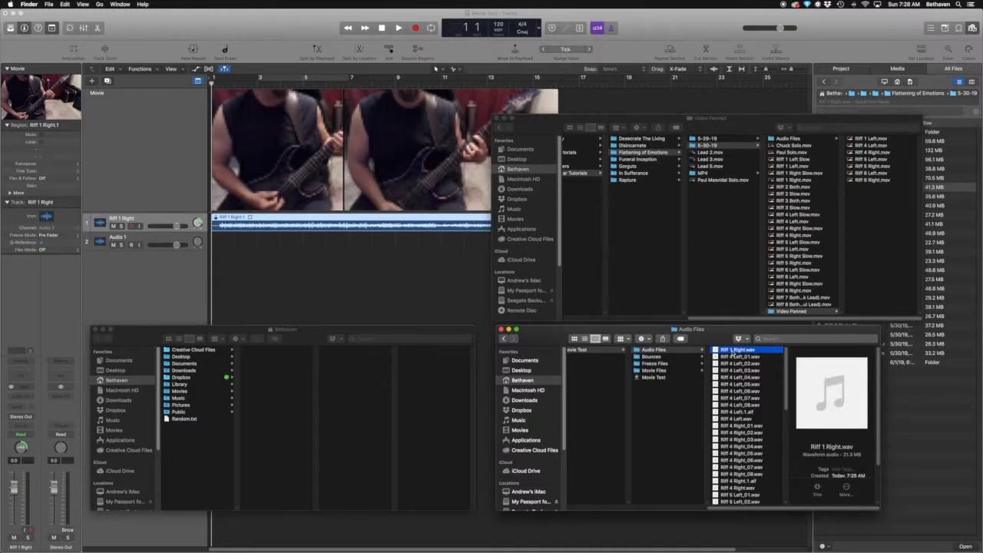
click(839, 452)
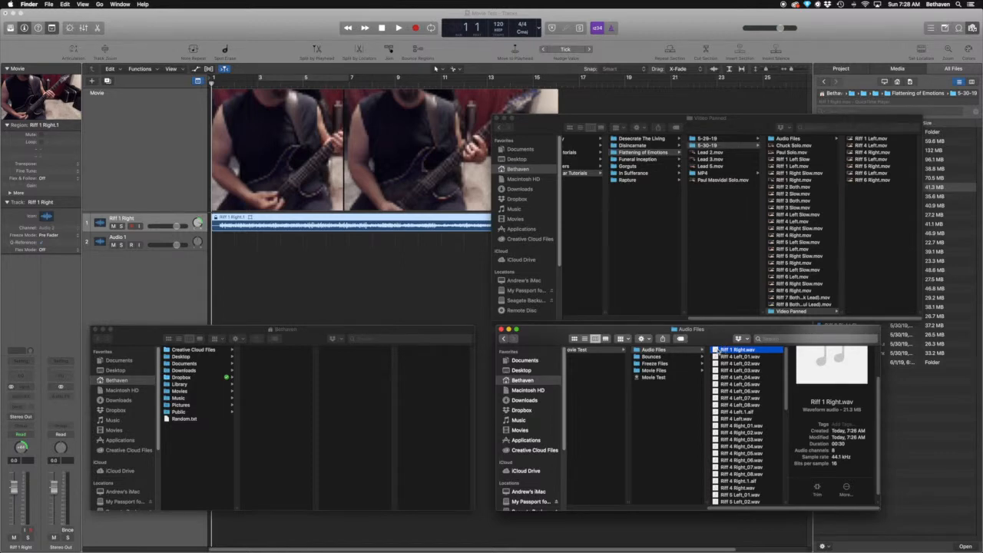
- Import Riff 1 Right.wav from the Audio Files folder onto the Audio 1 track at the project start, placing all files on one track
drag(717, 351, 212, 241)
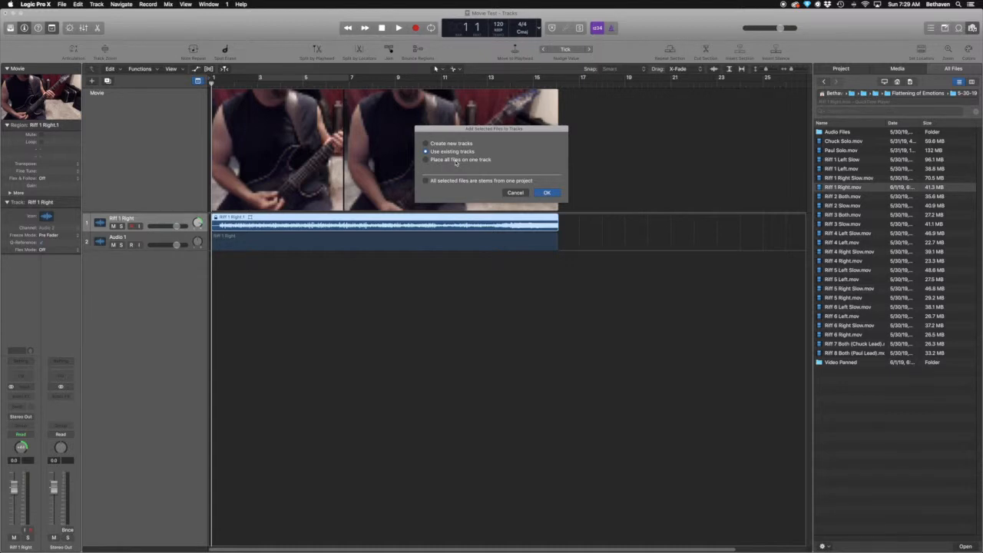
click(456, 160)
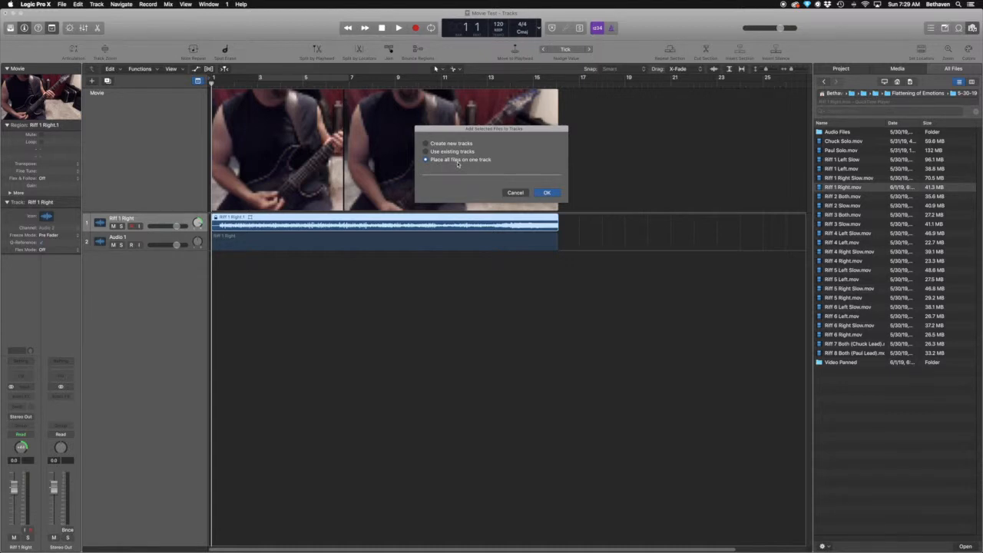
click(549, 193)
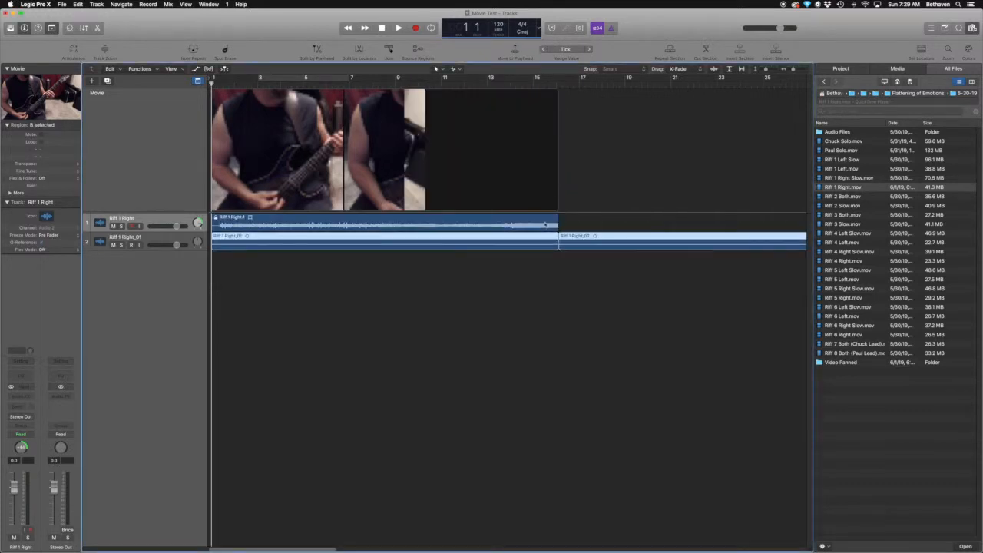
- Delete all the silent imported regions on the second track, keeping only the Riff 1 Right_03 region
drag(588, 266, 526, 240)
drag(794, 69, 790, 70)
drag(722, 265, 431, 249)
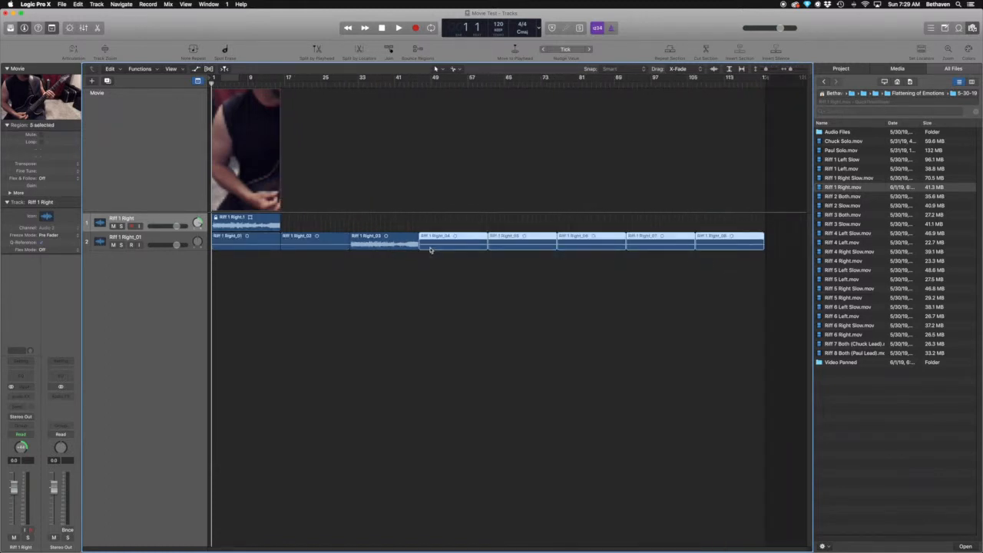
key(Delete)
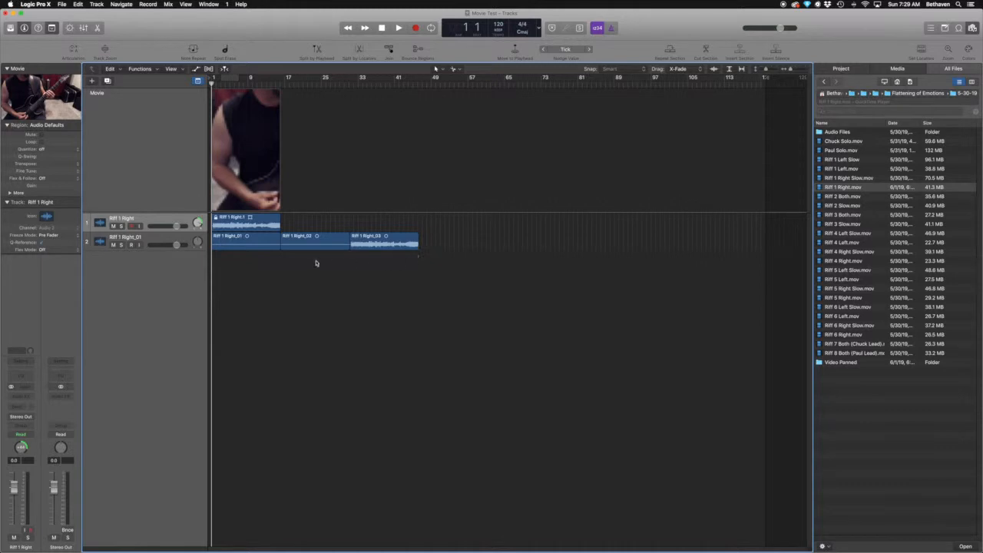
drag(316, 262, 255, 250)
key(Delete)
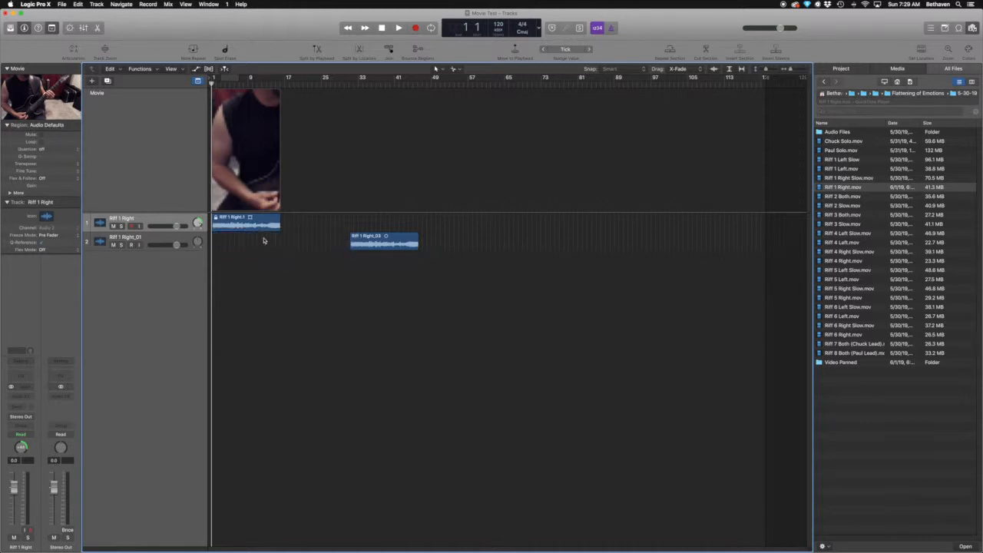
- Move the Riff 1 Right_03 region to the project start, directly under the Riff 1 Right.1 region
key(super+Right)
key(super+Right)
key(super+Right)
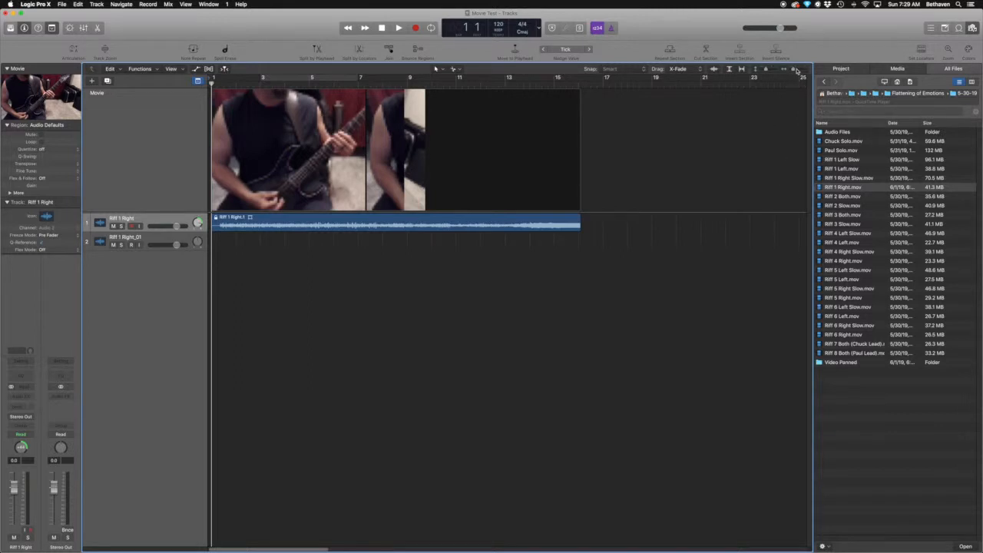
key(super+Right)
key(super+Right)
key(super+Left)
key(super+Left)
key(super+Left)
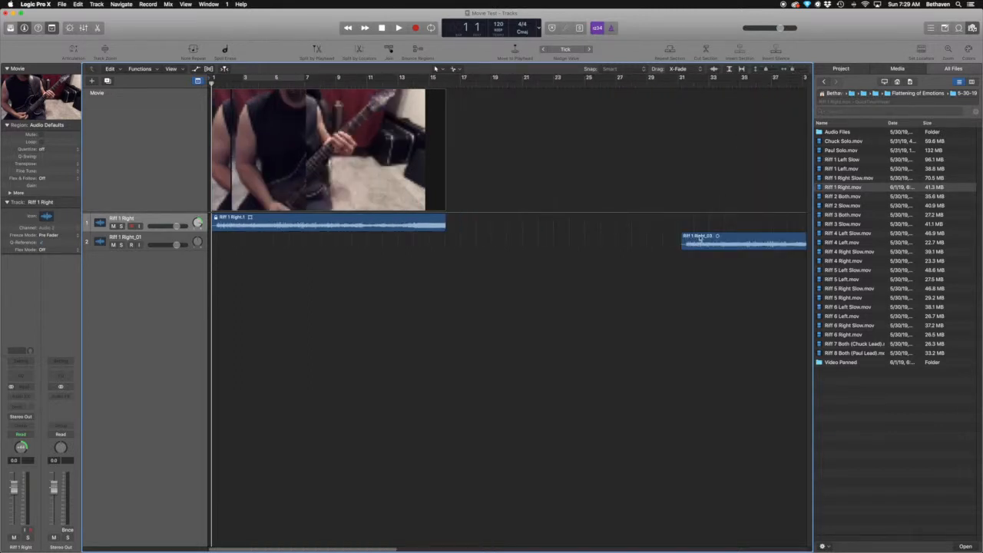
drag(700, 239, 225, 243)
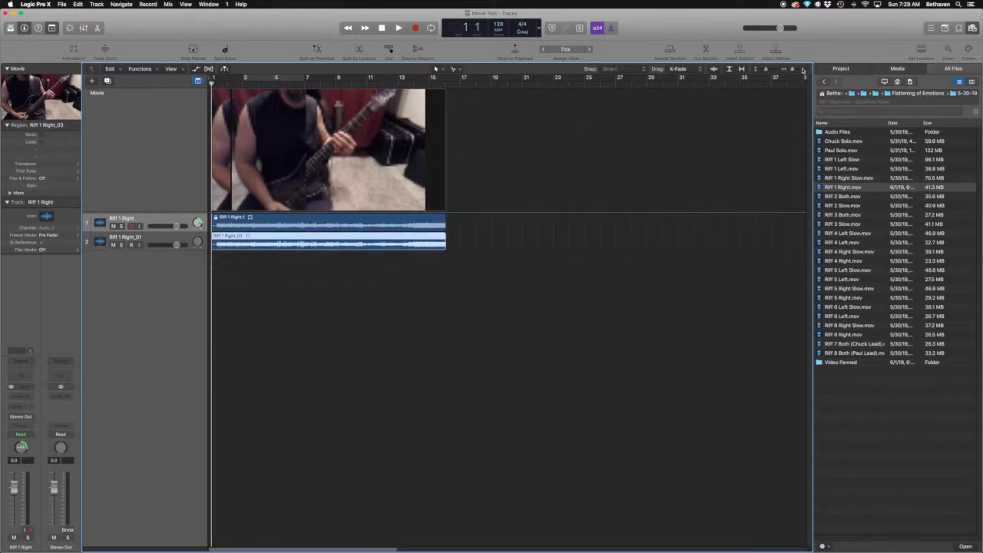
- Compare the start alignment of both audio regions, and preview the project from the beginning in a repositioned floating movie window
key(super+Right)
key(super+Right)
key(super+Right)
key(super+Right)
key(super+Right)
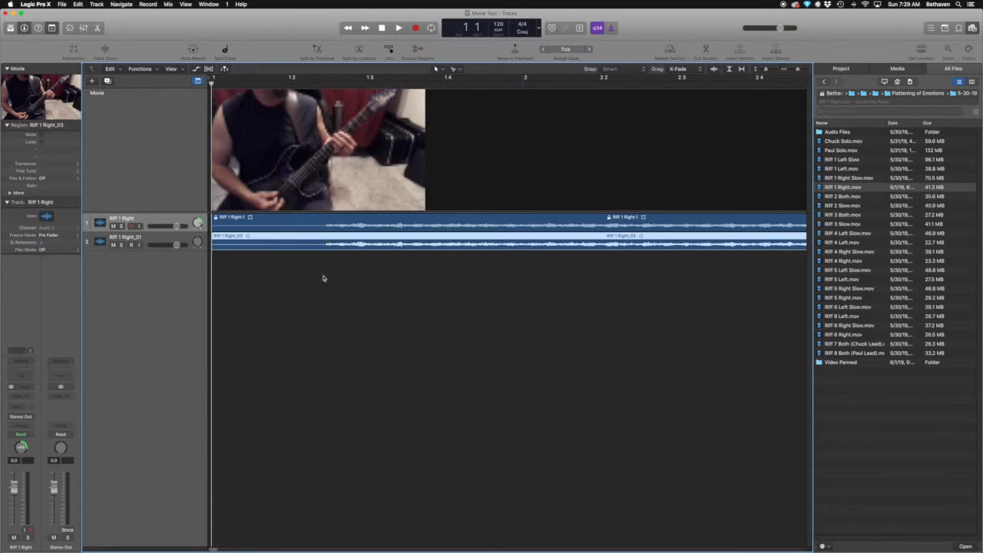
double_click(50, 94)
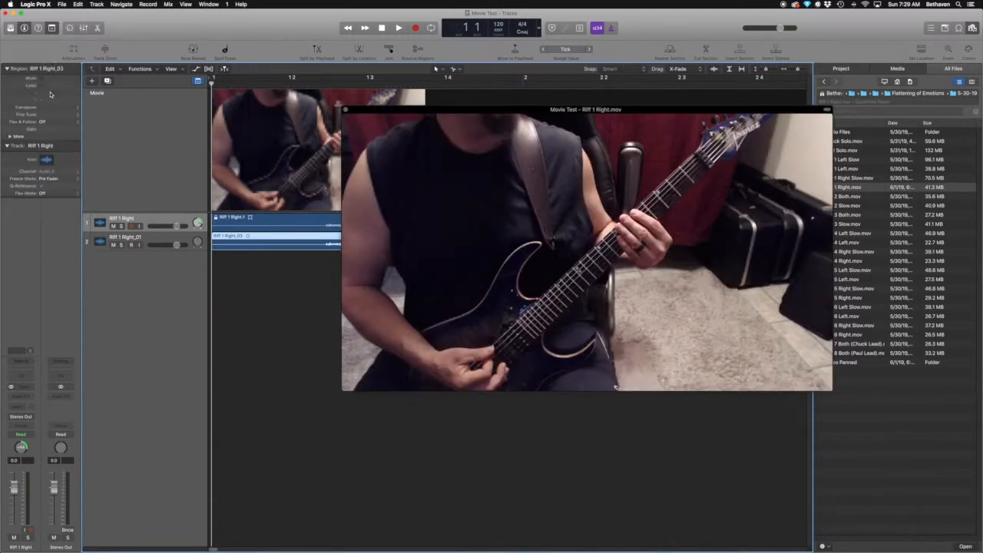
drag(419, 110, 497, 114)
click(400, 28)
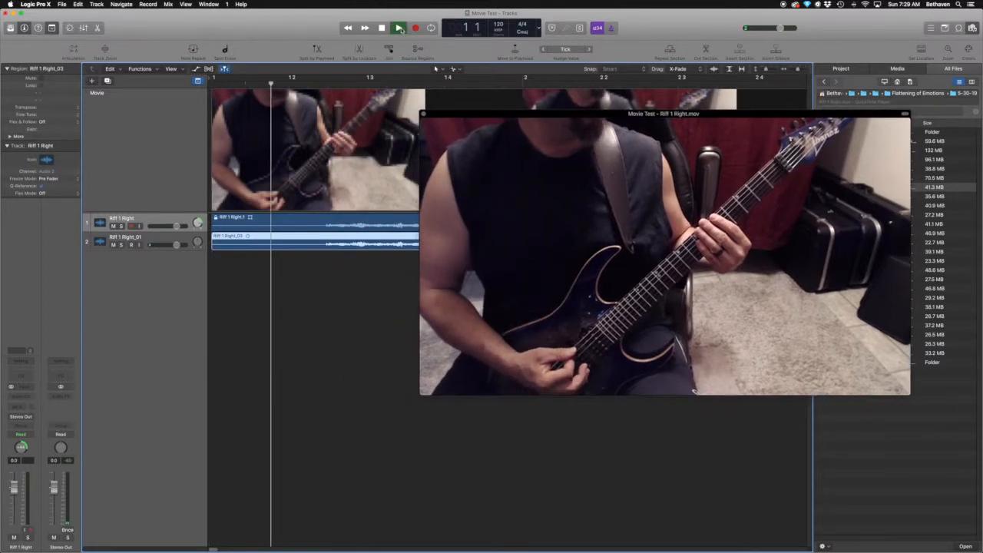
click(400, 27)
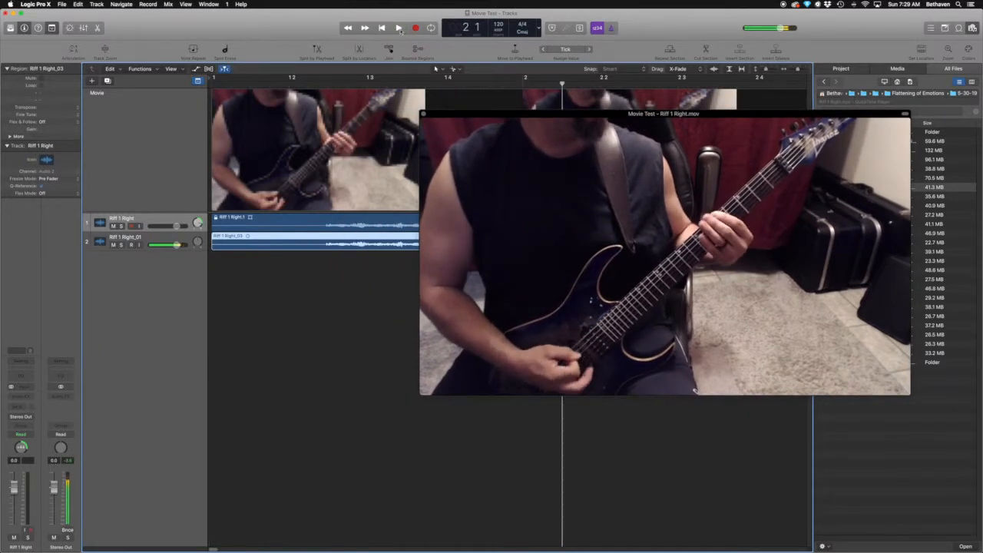
- Play from the project start with the Riff 1 Right_01 track muted, unmute the track, and close the movie window
click(113, 245)
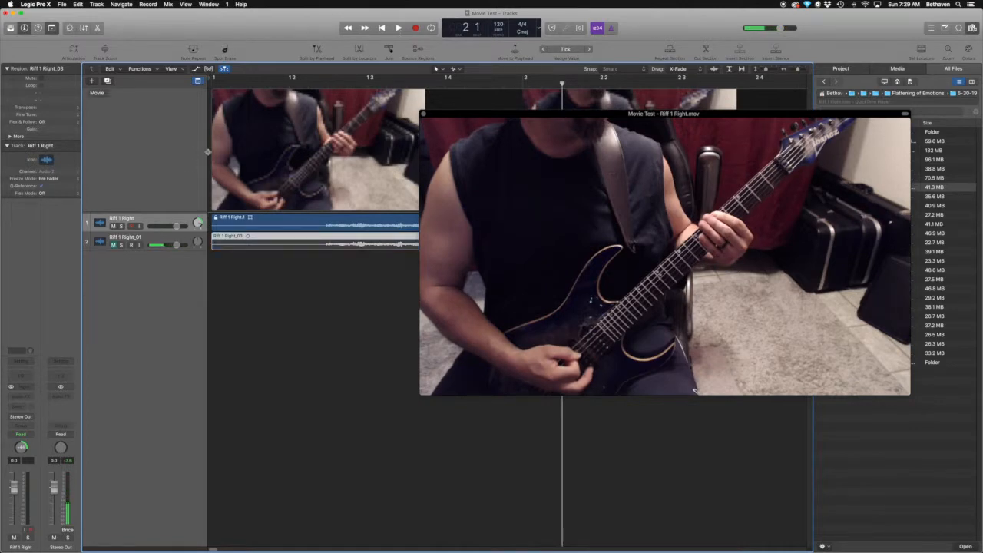
key(Return)
key(space)
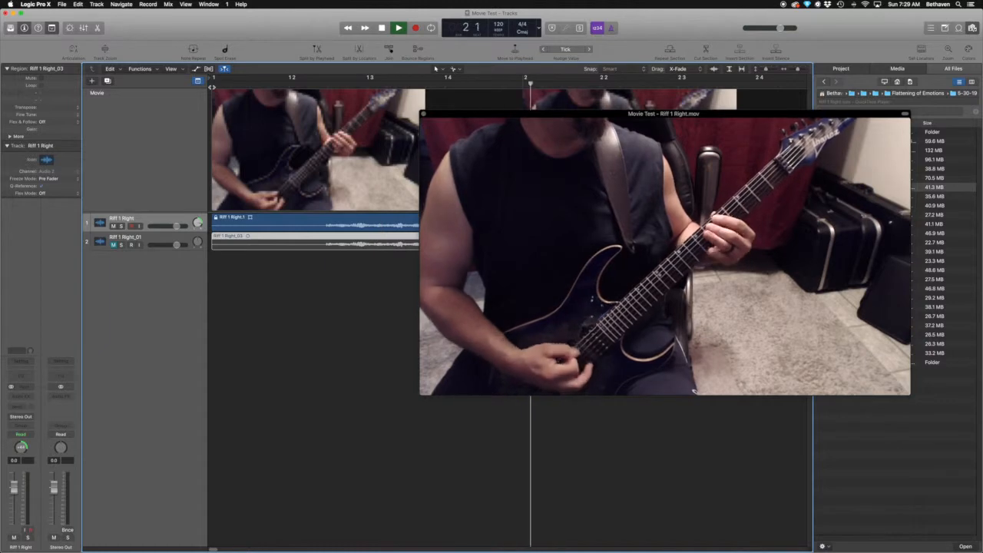
key(space)
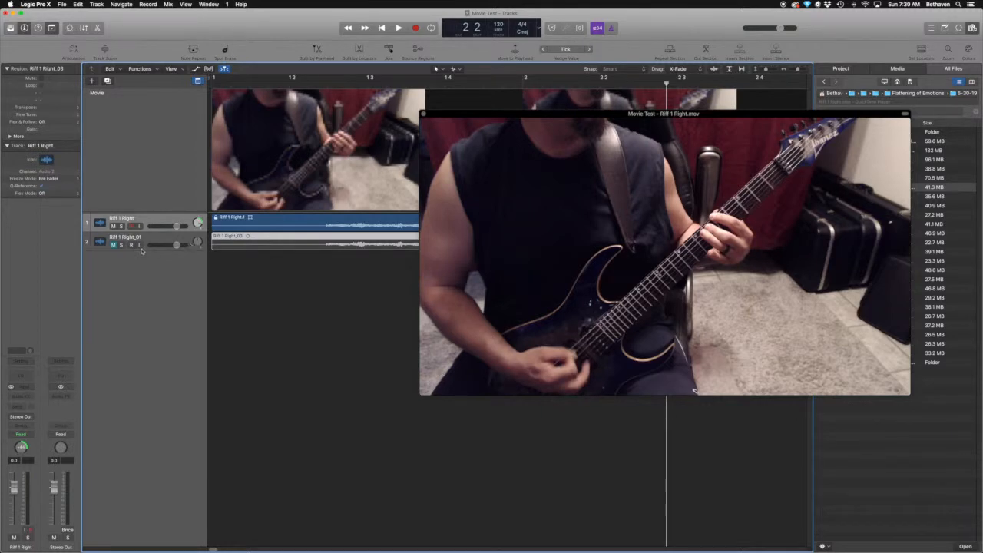
click(114, 245)
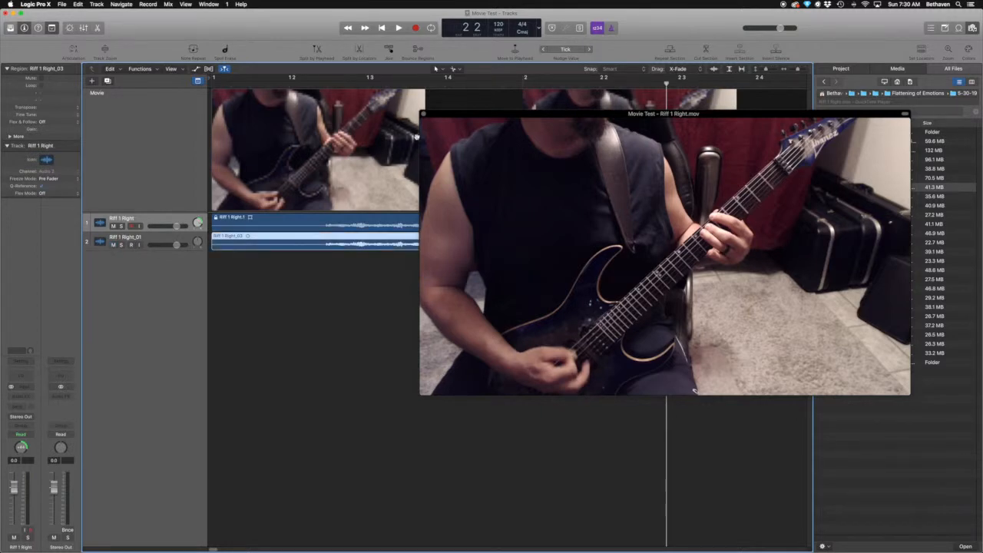
click(425, 116)
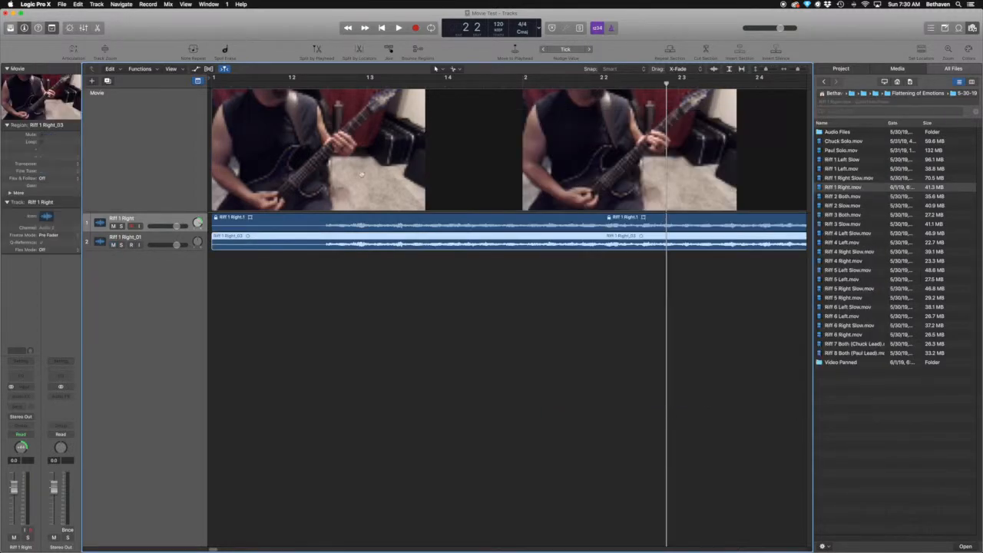
- Switch the Riff 1 Right_01 track to stereo, pan it right, and play a short passage
drag(797, 70, 792, 72)
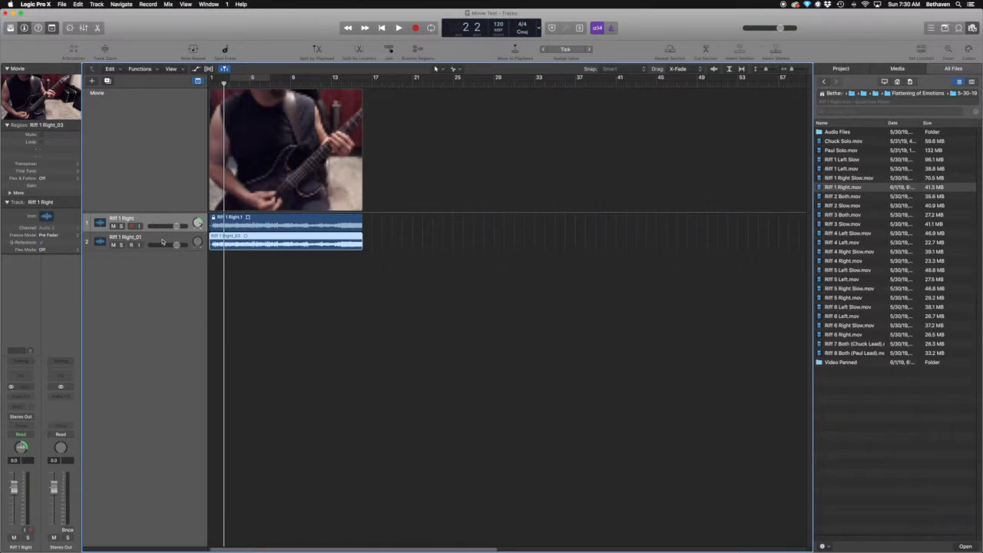
click(162, 242)
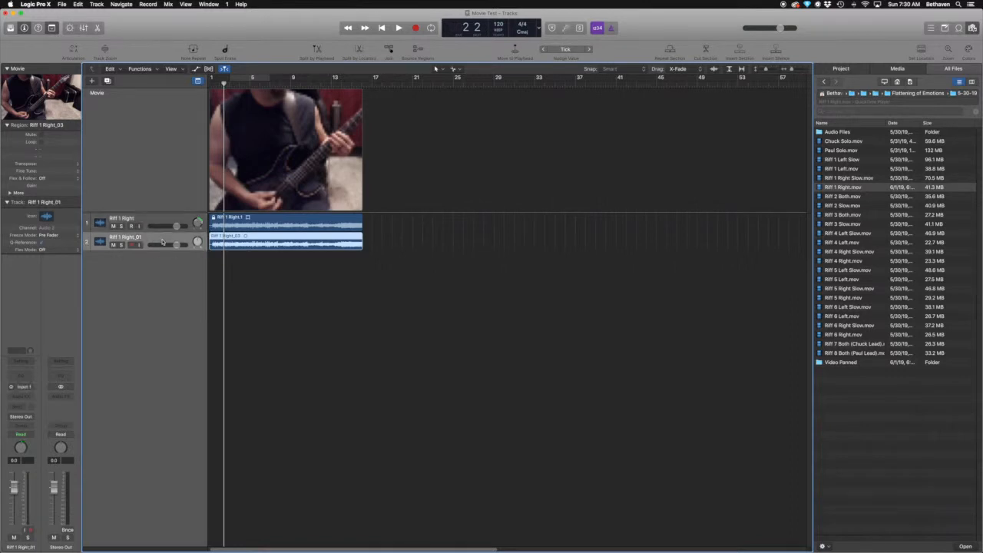
click(11, 387)
key(space)
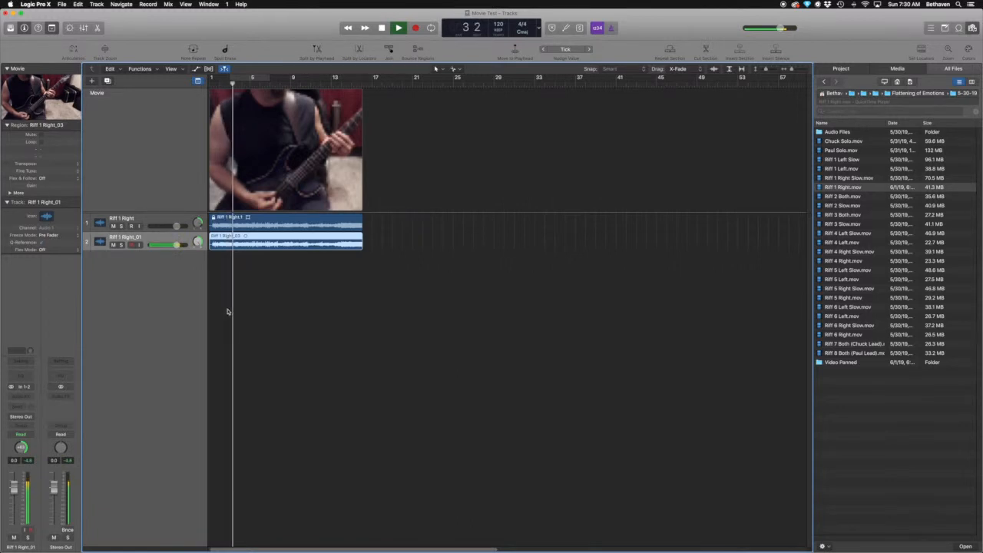
key(space)
- Pan the Riff 1 Right_01 track to -64 and play a short passage
drag(198, 243, 198, 254)
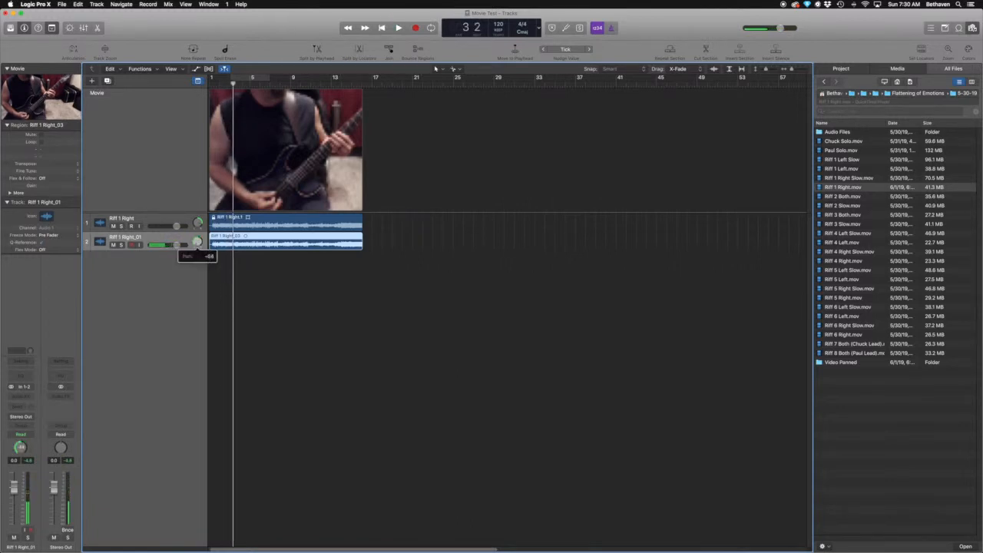
key(space)
key(space)
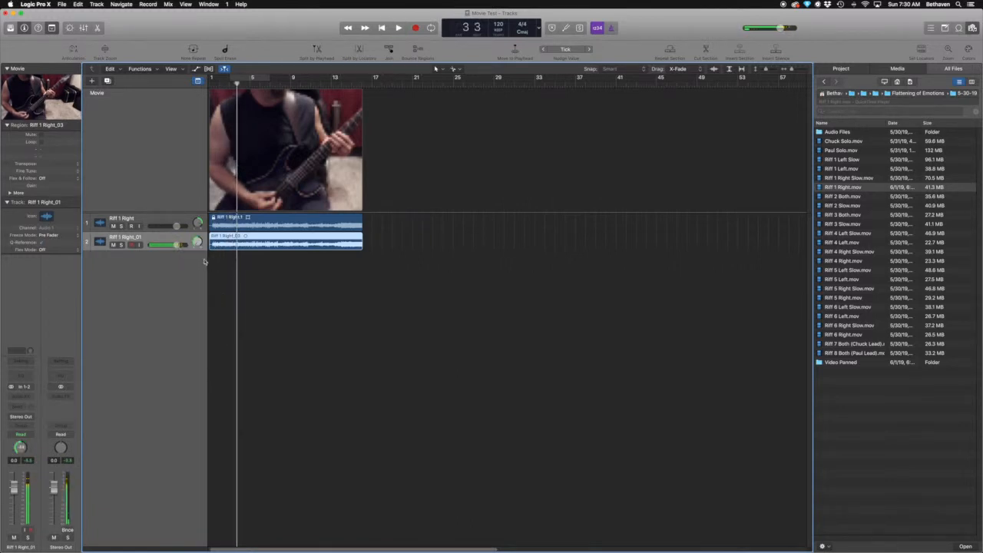
- Pan the Riff 1 Right_01 track back to the right, audition it, and return the playhead to the project start
drag(199, 243, 198, 247)
key(space)
key(space)
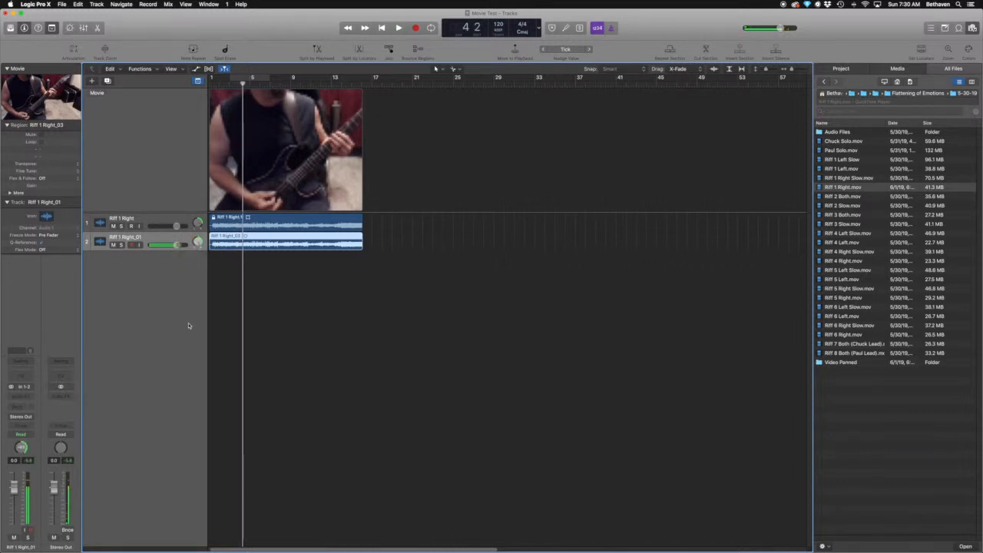
key(Return)
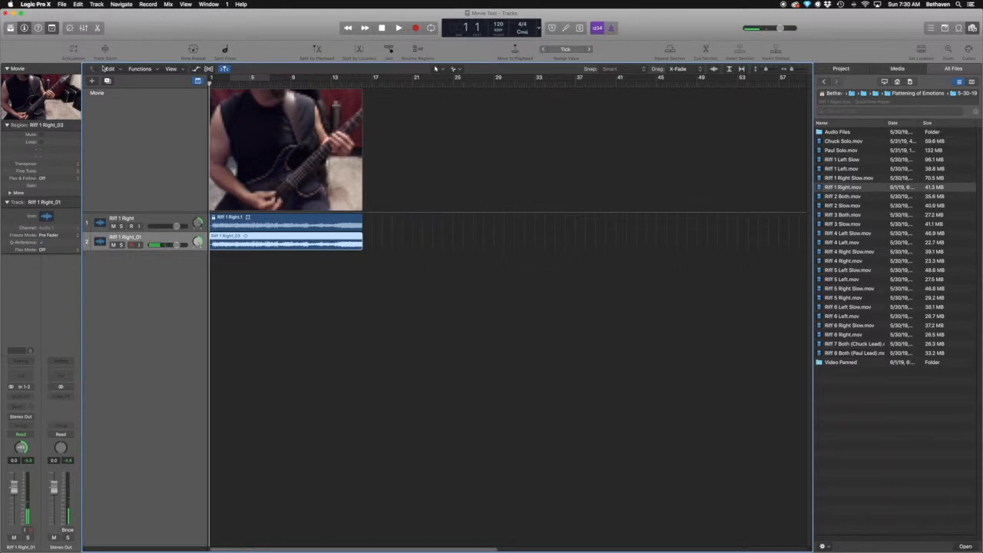
- Export the audio to a movie named Riff 1 Right in the Video Panned folder, using Linear PCM, 44100 sample rate and 16-bit depth
click(63, 5)
click(63, 4)
click(63, 4)
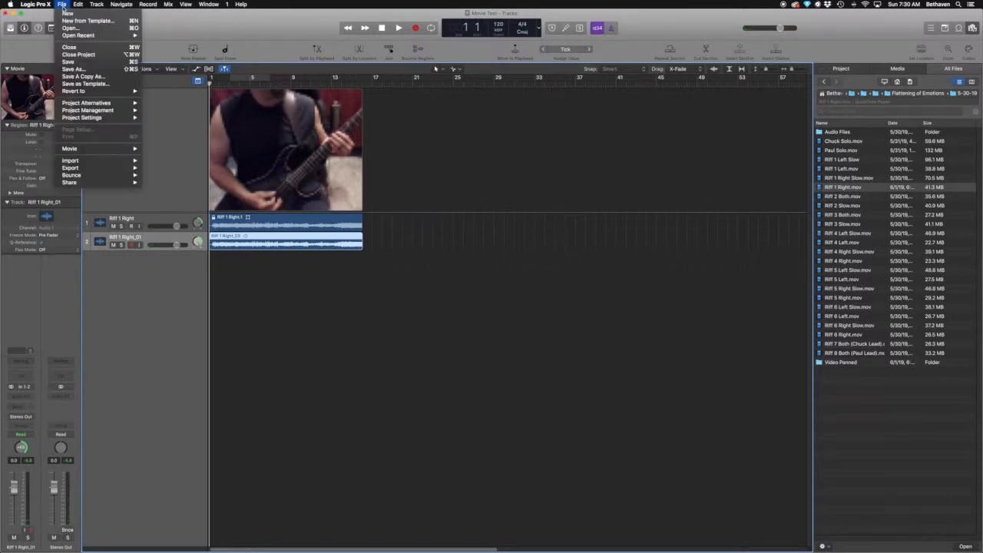
mouse_move(74, 152)
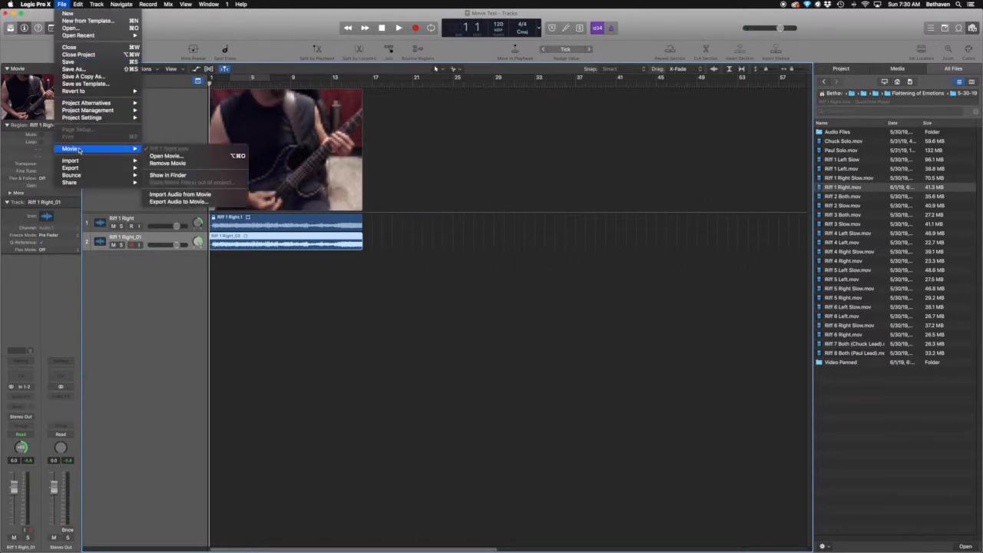
click(187, 202)
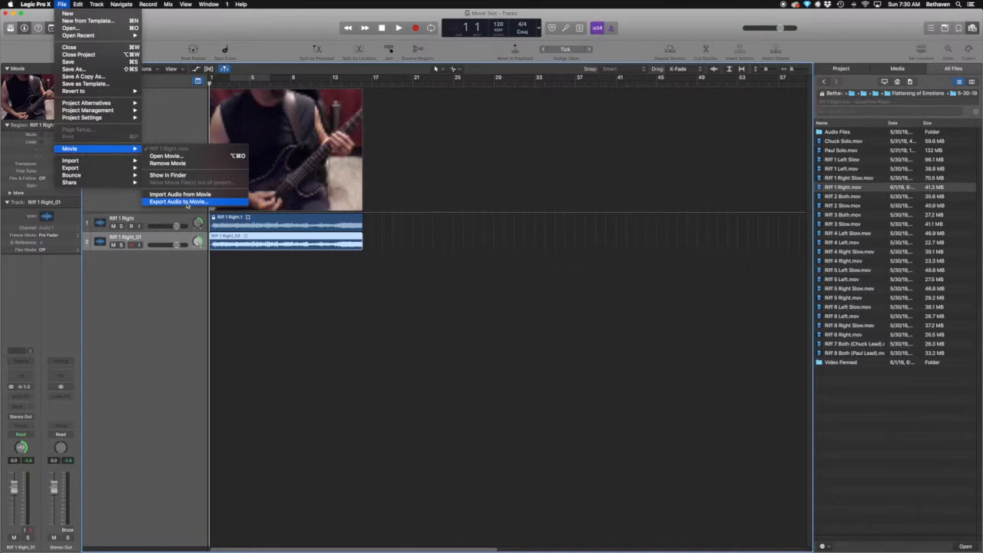
click(187, 204)
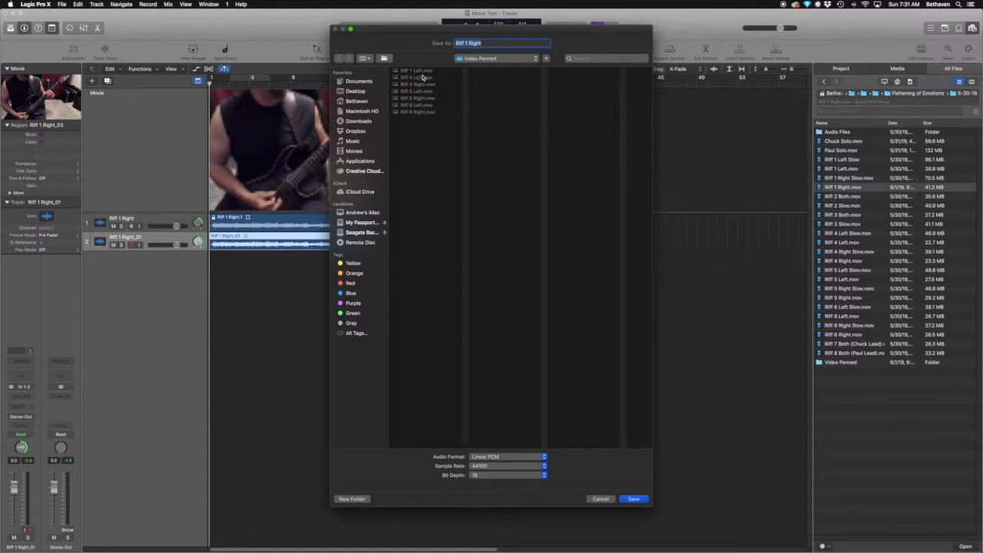
click(637, 499)
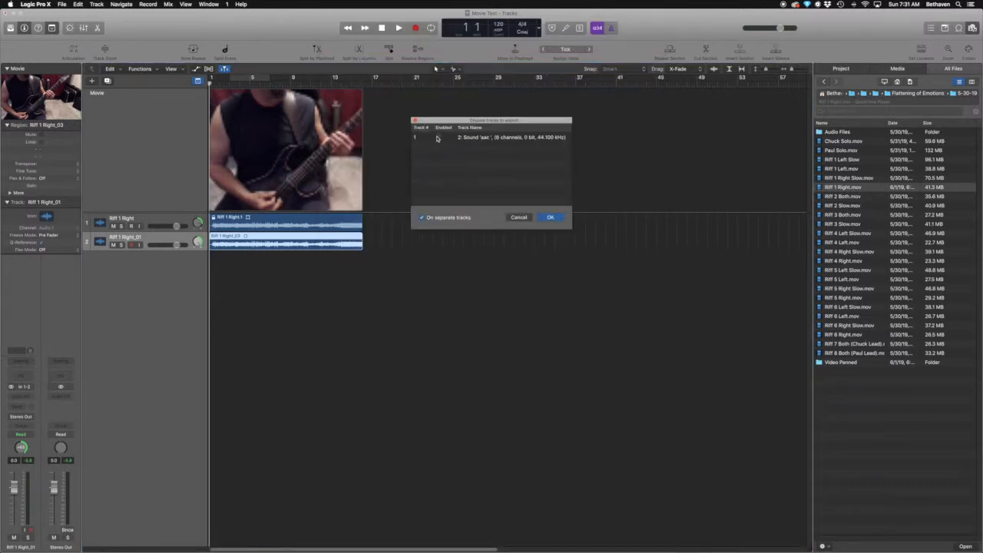
click(550, 217)
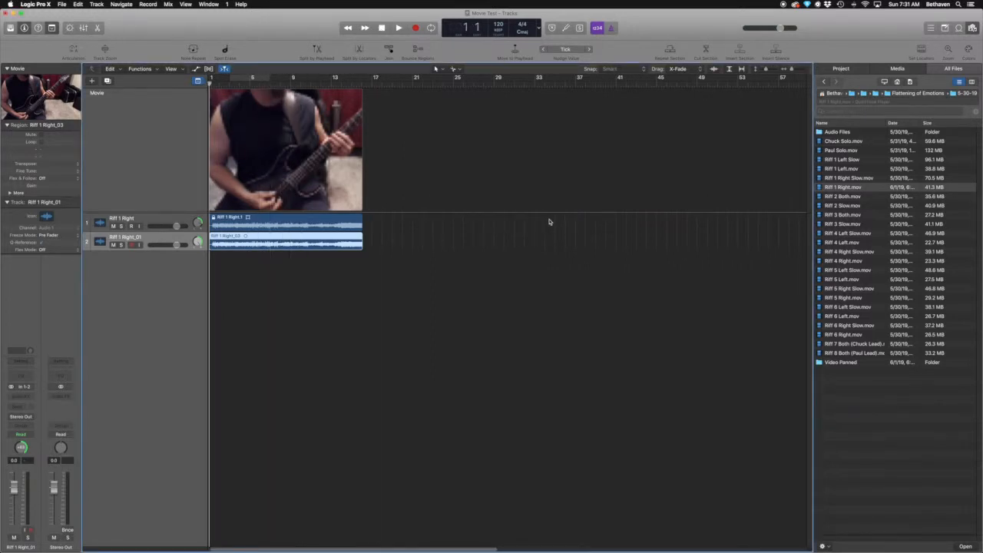
- Switch to Finder, play the exported Riff 1 Right.mov from the Video Panned folder in QuickTime Player, and return to Logic Pro X
key(cmd+Tab)
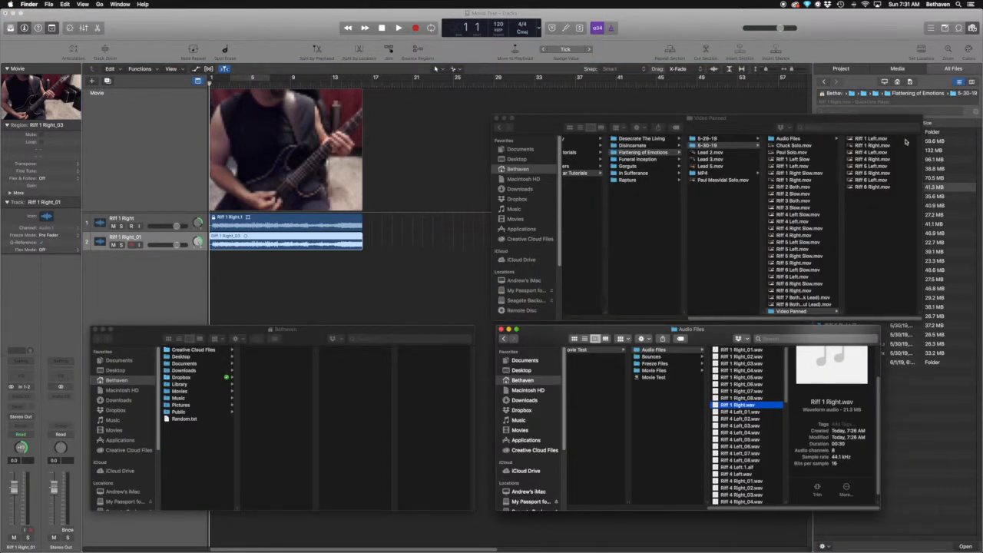
double_click(872, 146)
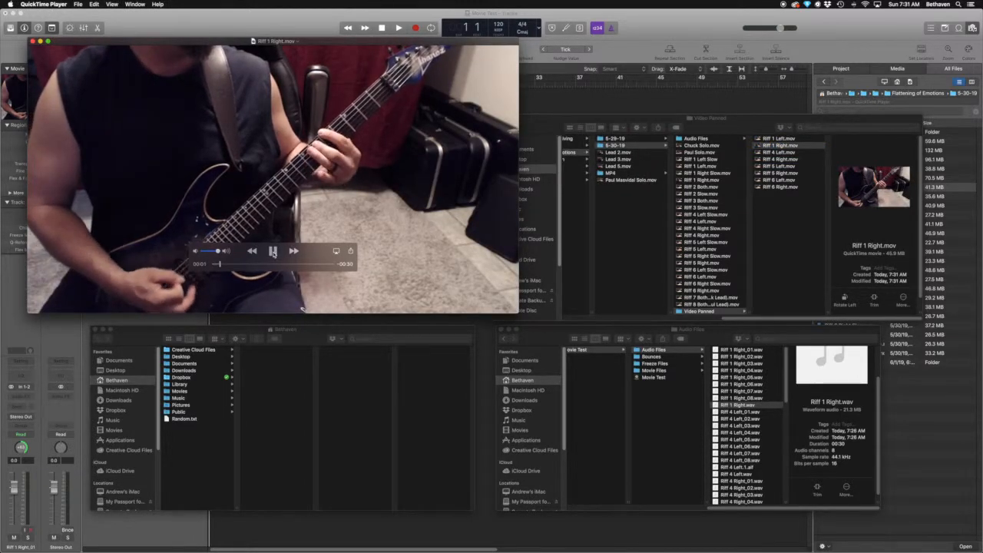
click(273, 252)
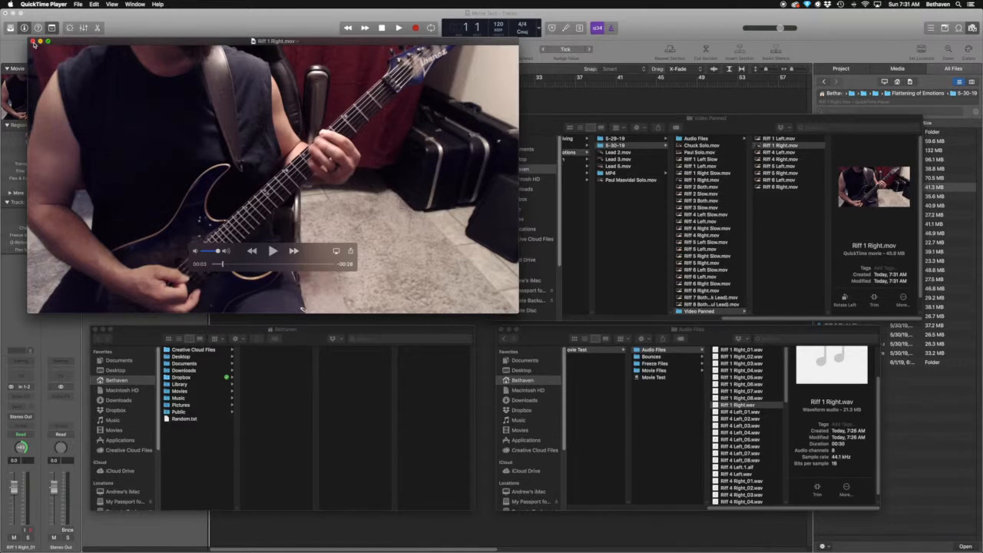
click(594, 104)
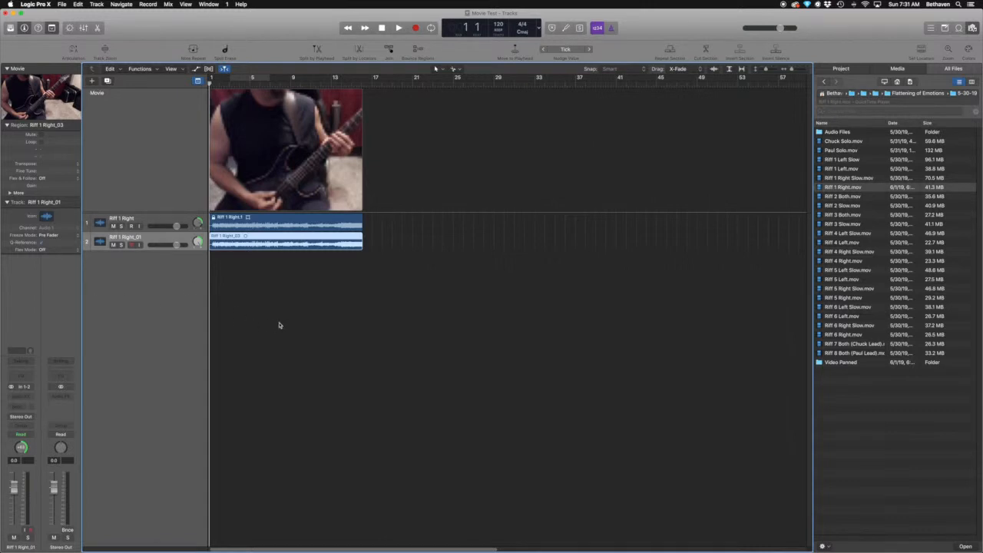